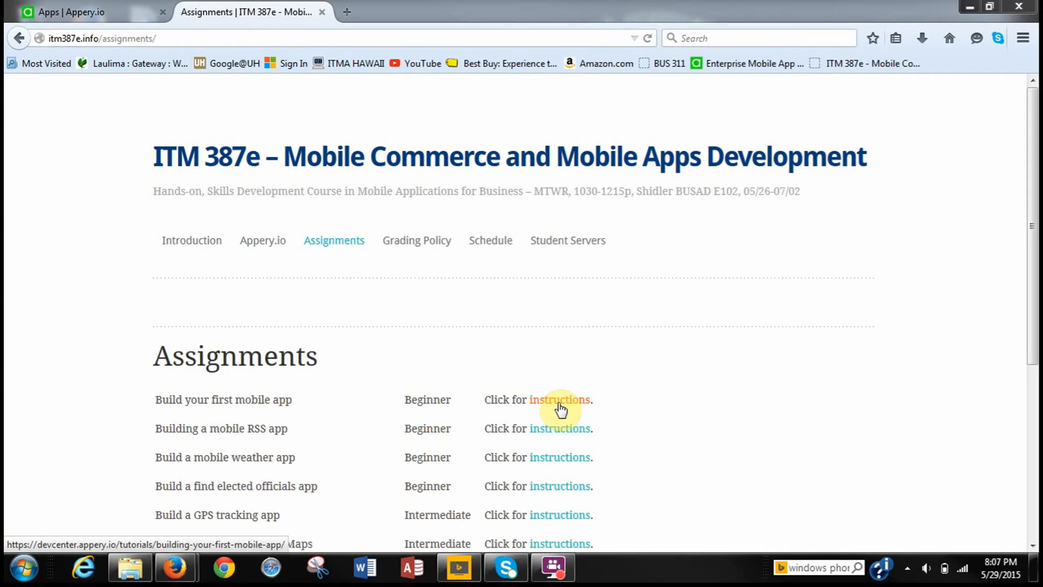
Follow the 'instructions' link for 'Build your first mobile app' on the ITM 387e Assignments page.
click(560, 406)
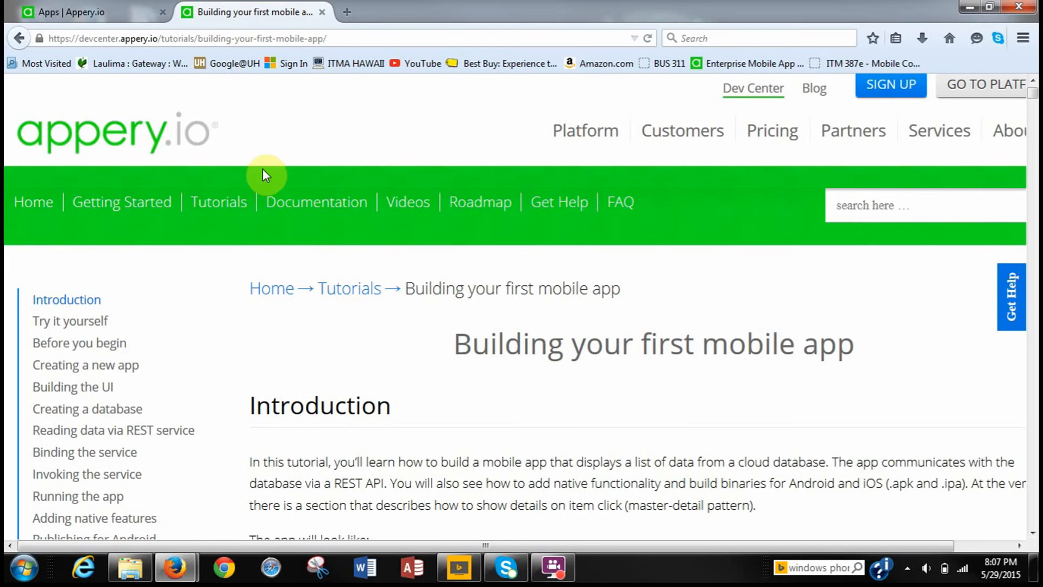
Switch to the 'Apps | Appery.io' tab showing the Hawaii Electeds App details.
click(69, 11)
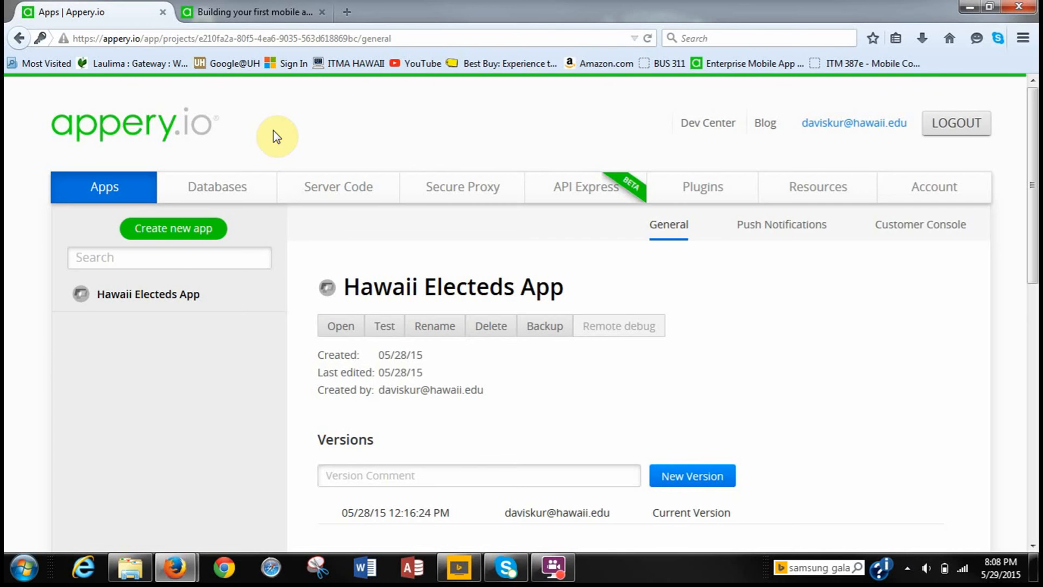
Try creating a new app named WarehouseApp.
click(161, 229)
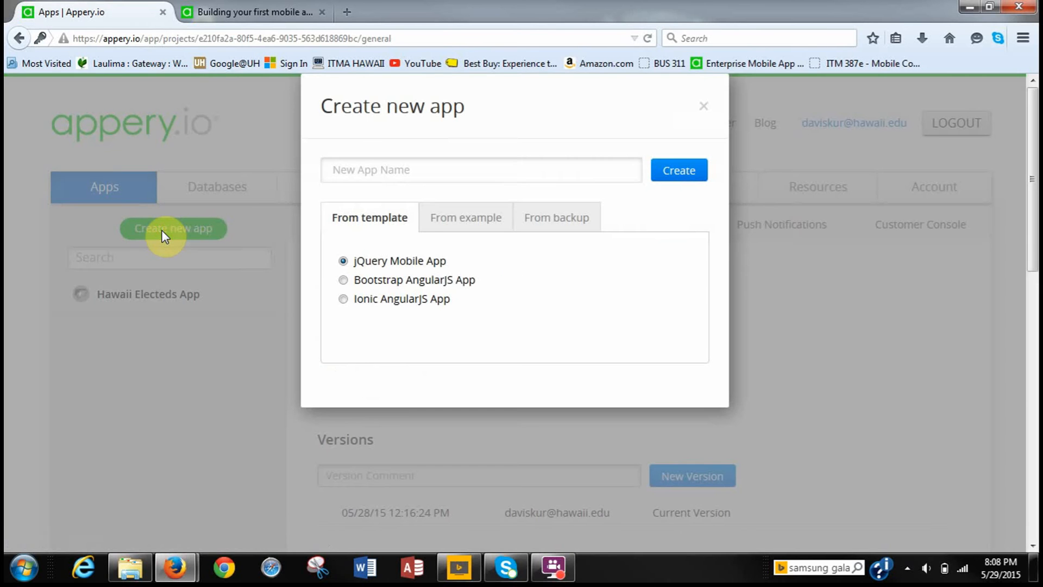
click(339, 174)
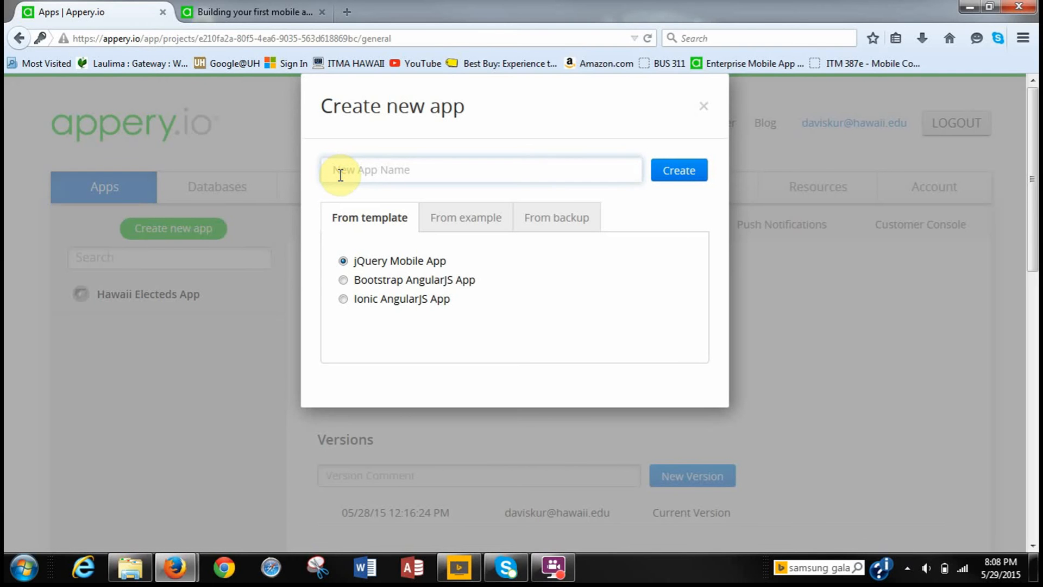
text(W)
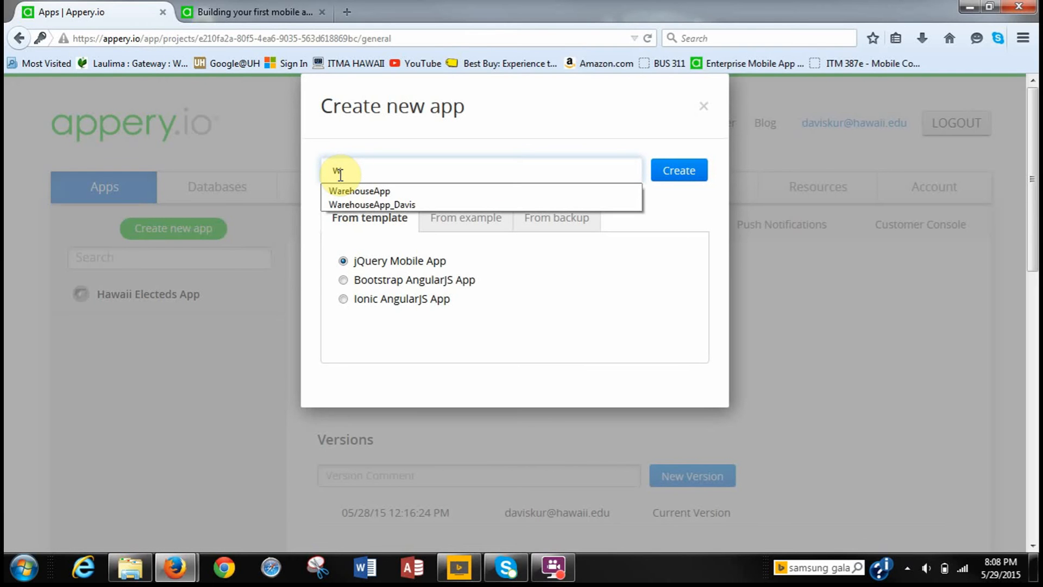
key(BackSpace)
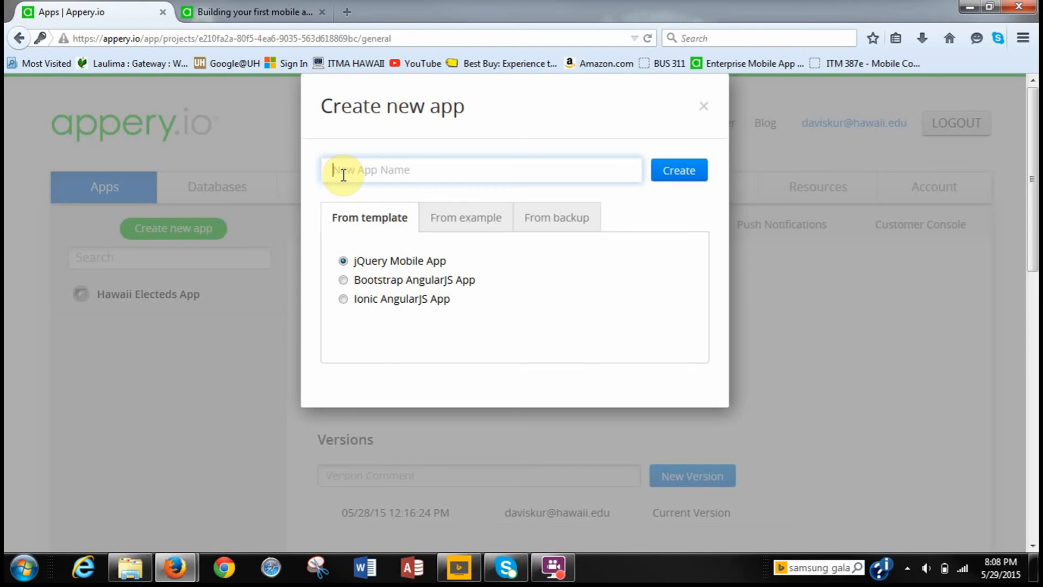
text(Ware)
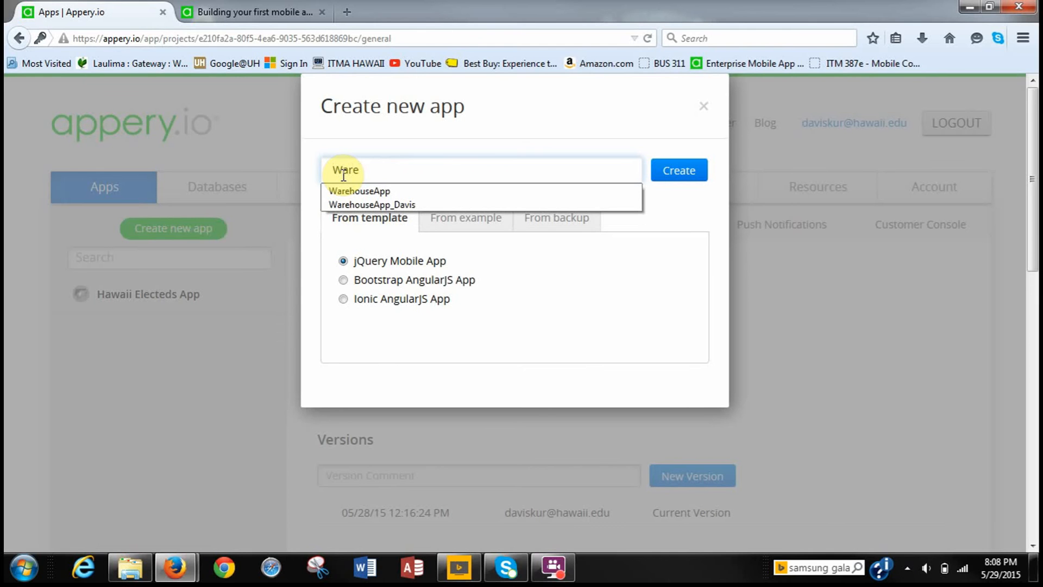
text(house)
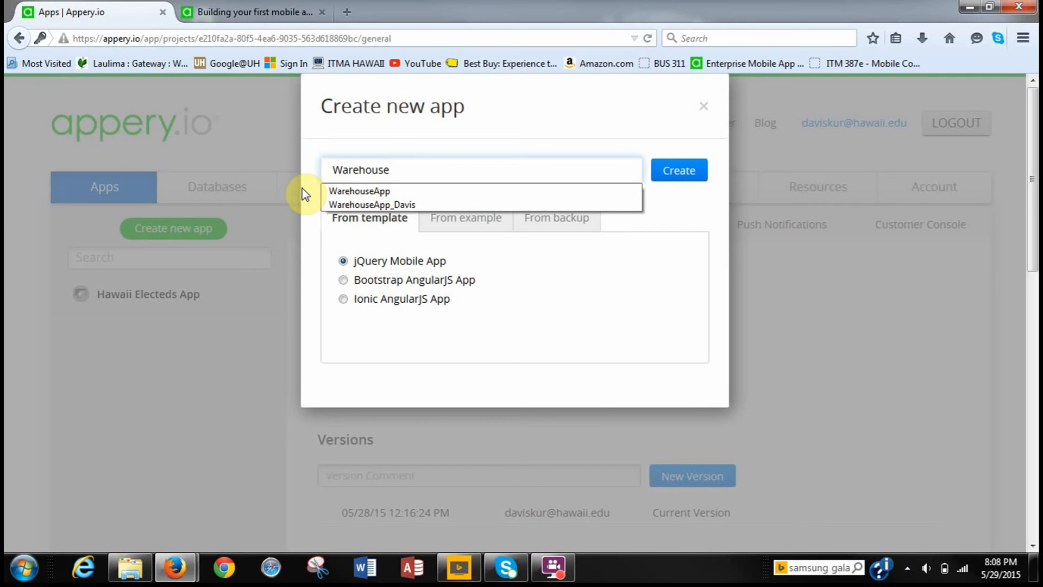
text(App)
click(669, 175)
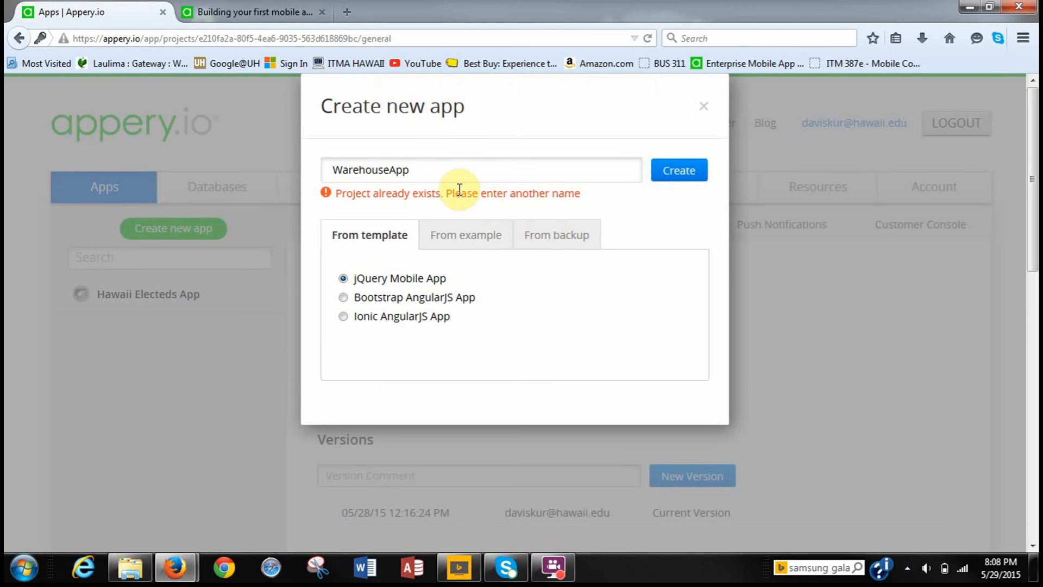
Append '_Davis' to the rejected name and create WarehouseApp_Davis.
click(447, 179)
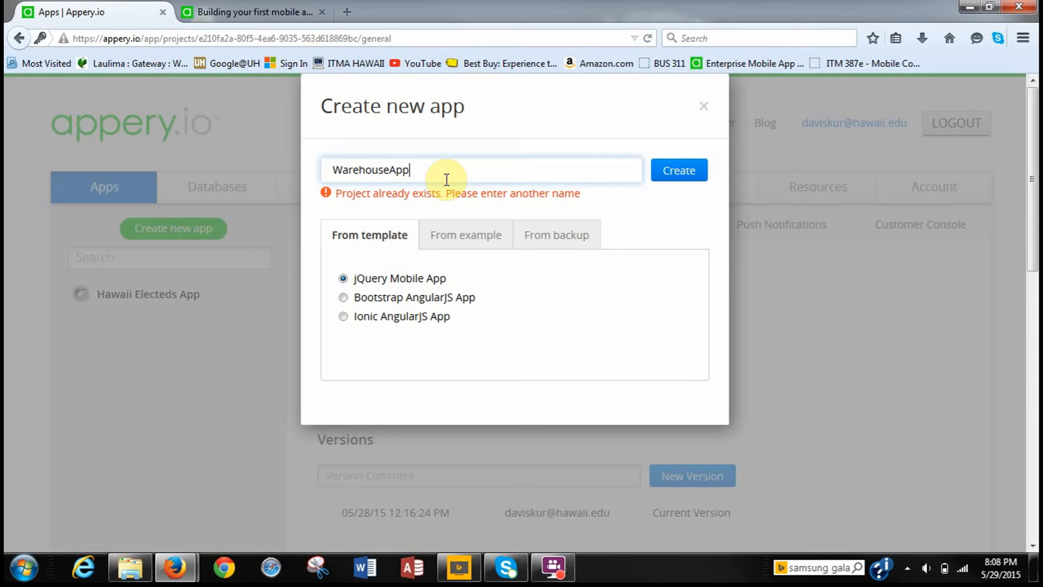
text(_)
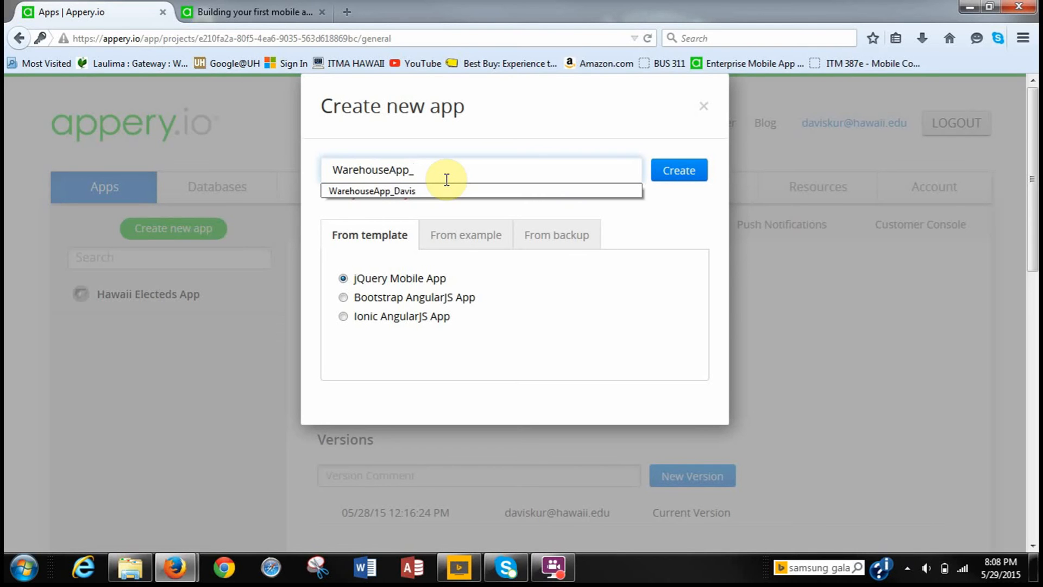
text(Davis)
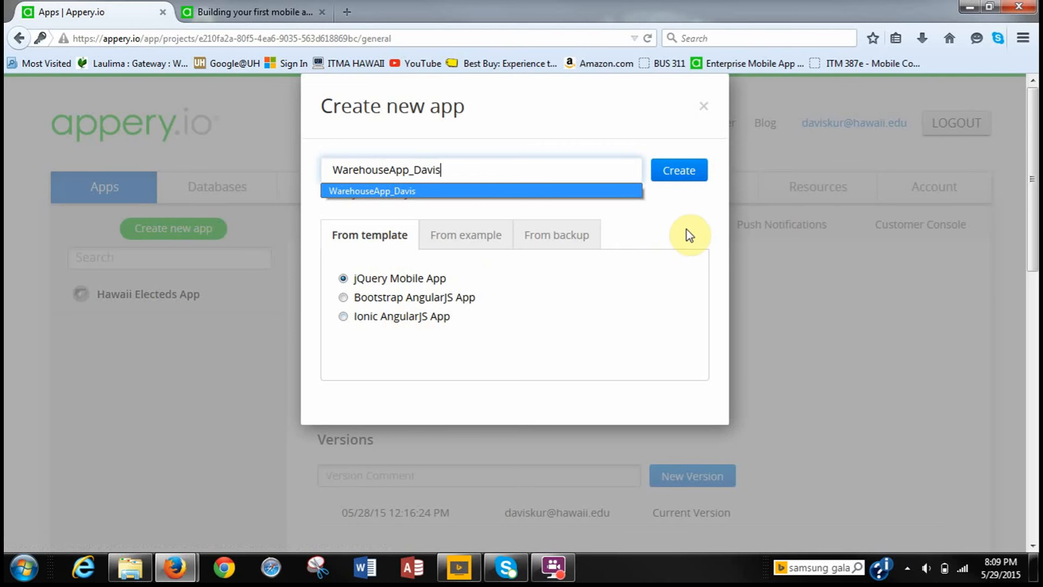
click(690, 177)
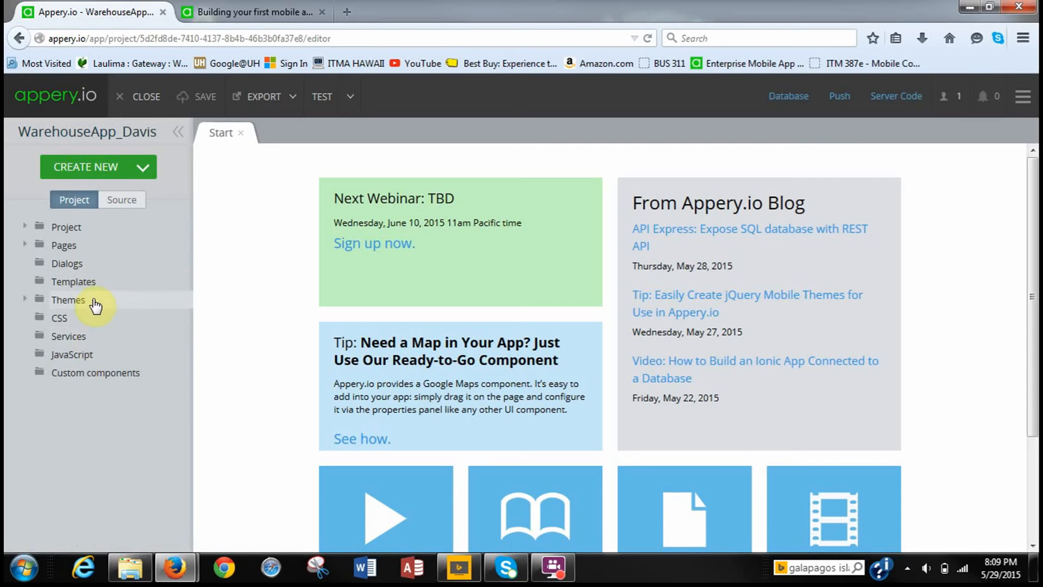
Expand Pages in the project tree and load startScreen into the designer.
click(25, 248)
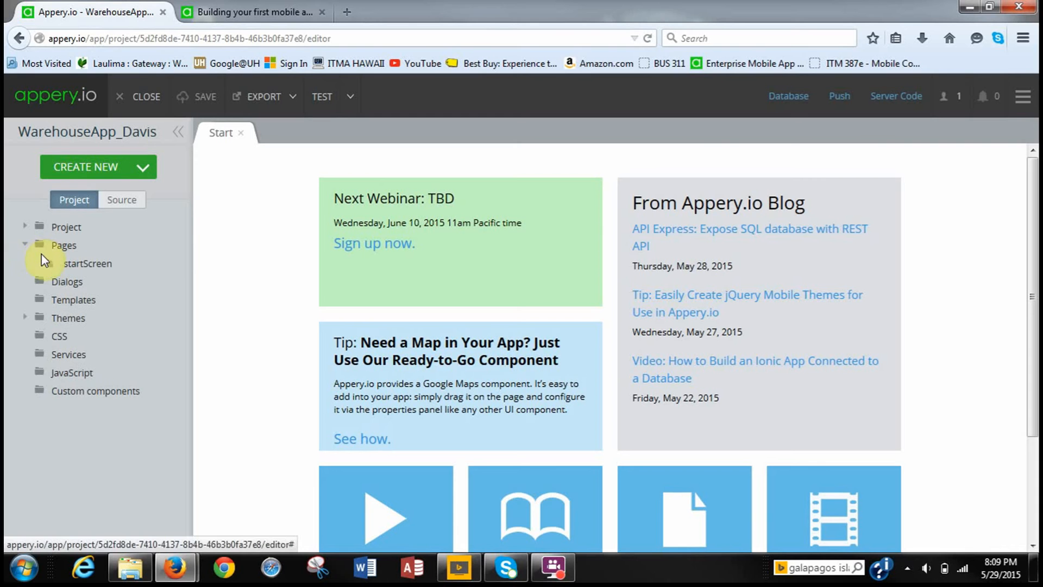
click(74, 266)
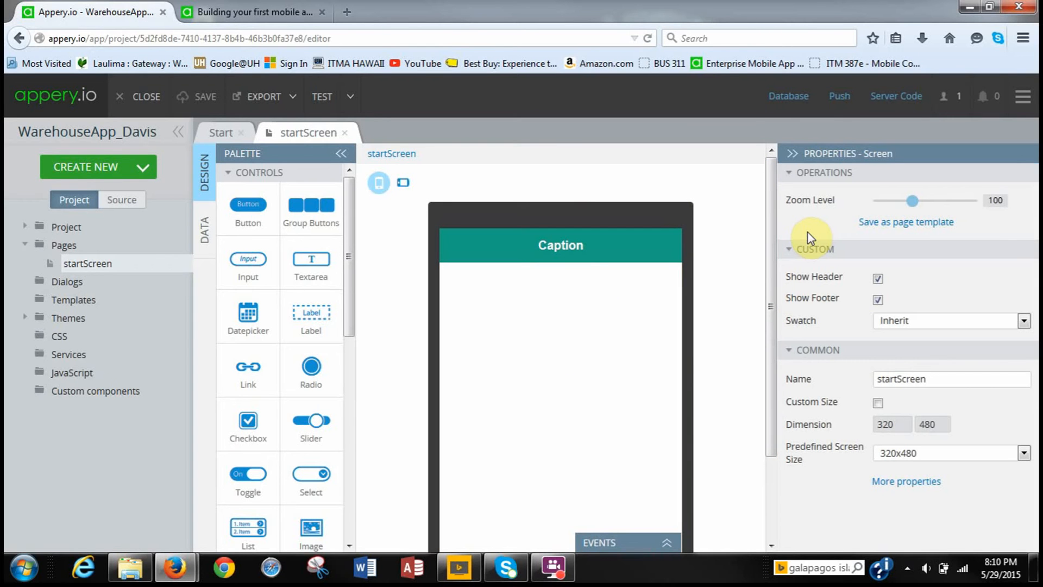
Replace the header's 'Caption' text with 'WarehouseApp' and save the project.
click(638, 247)
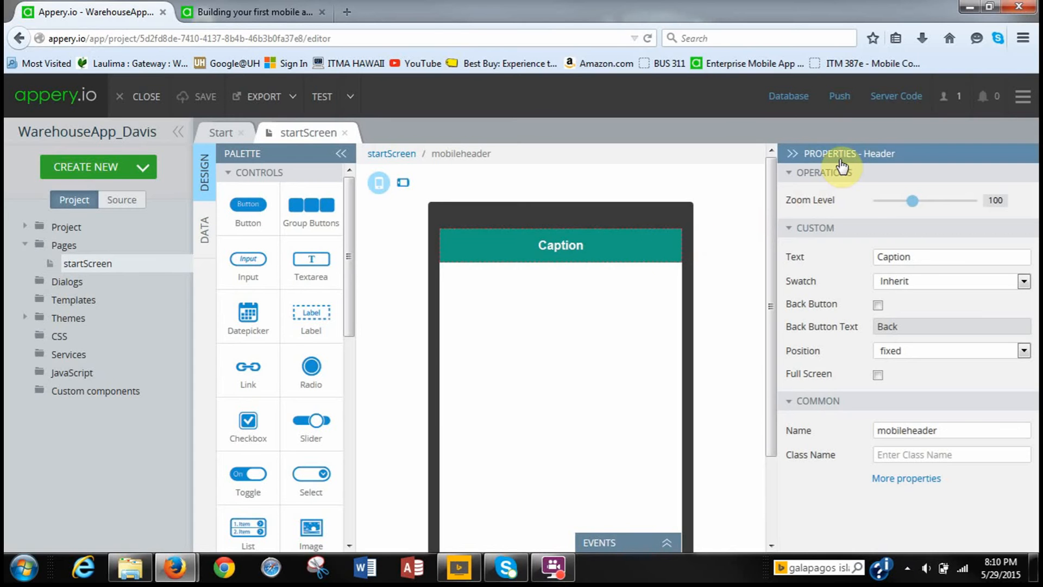
click(915, 258)
key(BackSpace)
key(BackSpace)
key(BackSpace)
key(BackSpace)
key(BackSpace)
key(BackSpace)
key(BackSpace)
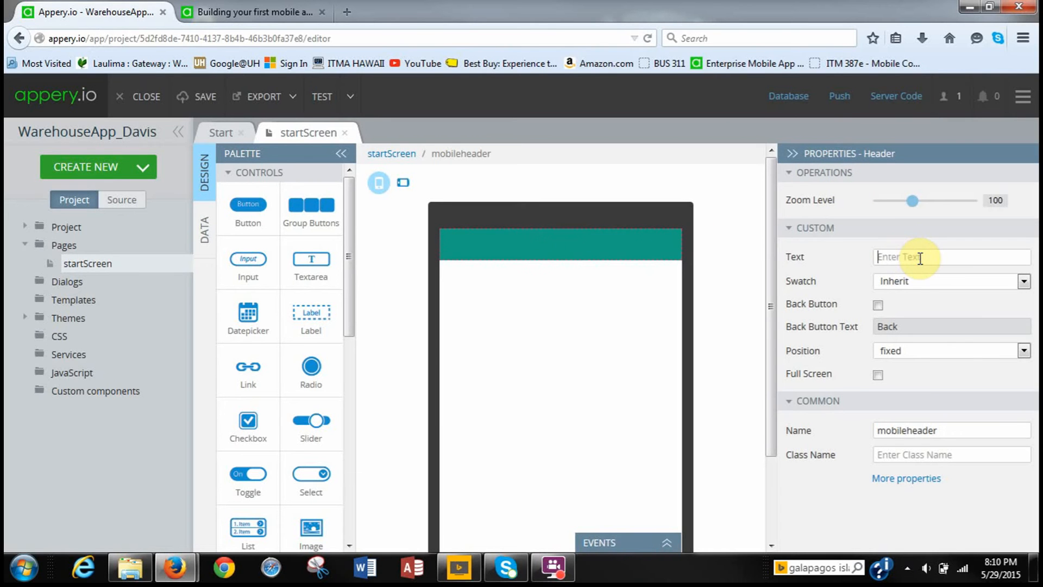
text(W)
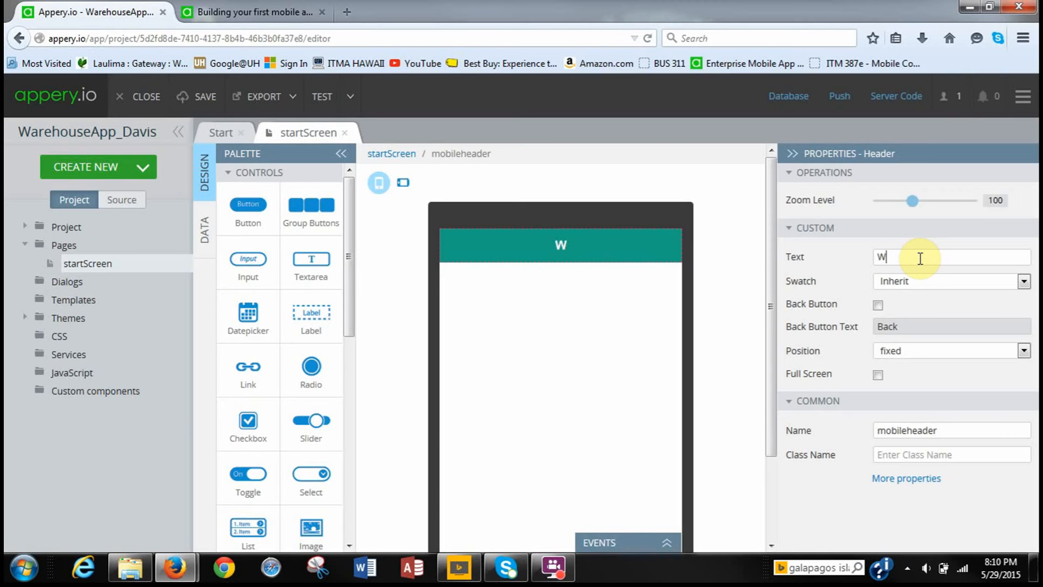
text(arehouse)
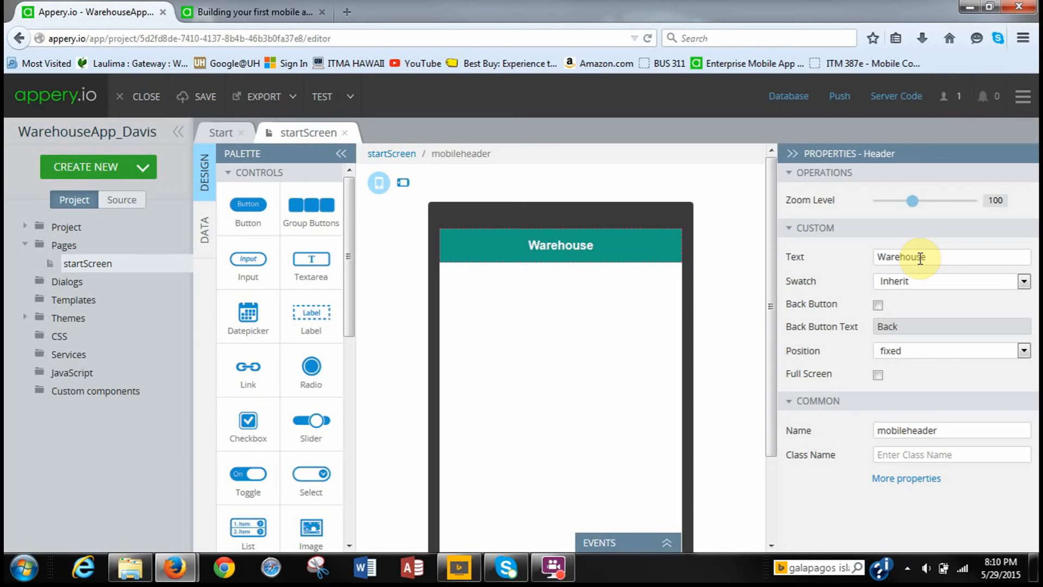
text(App)
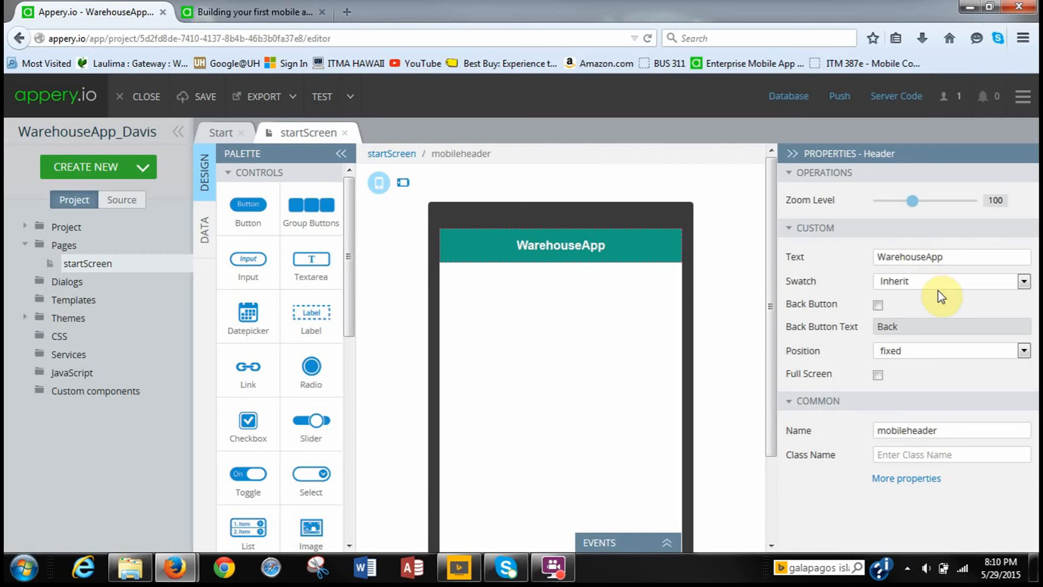
click(201, 101)
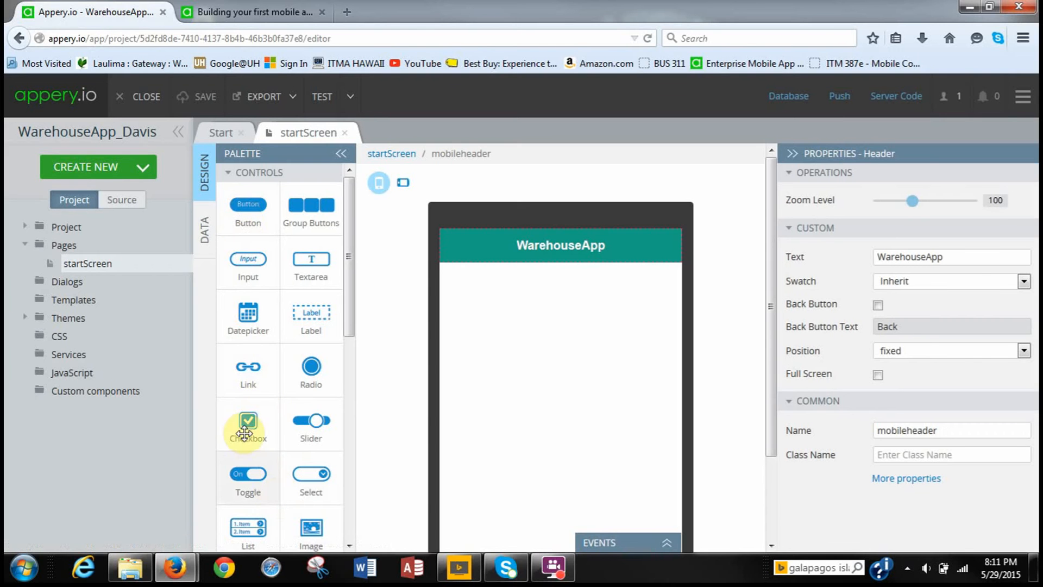
Drag a List from the Palette below the header, giving Item 1, Item 2 and Item 3.
drag(228, 535, 514, 342)
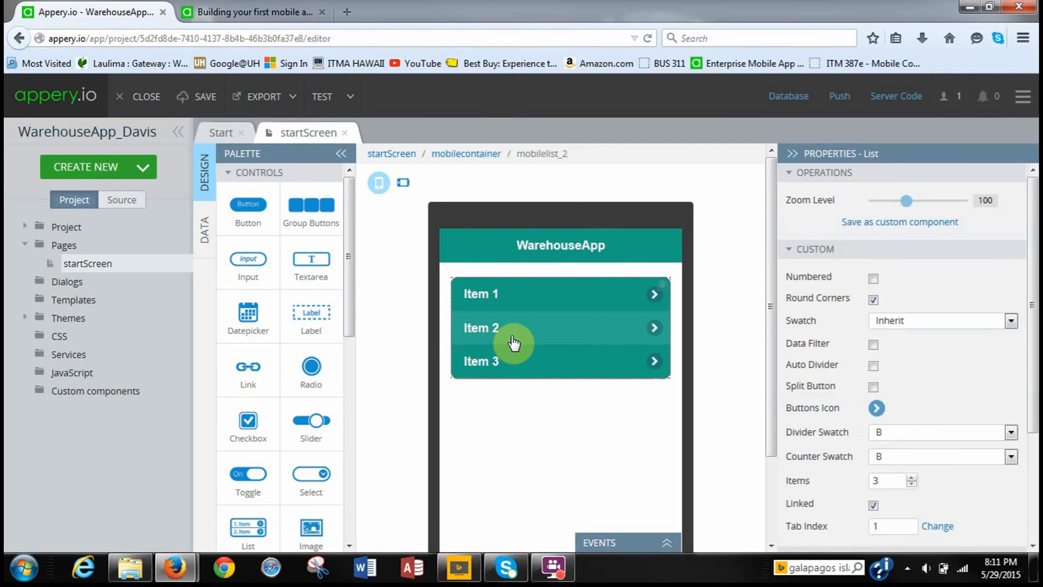
click(513, 342)
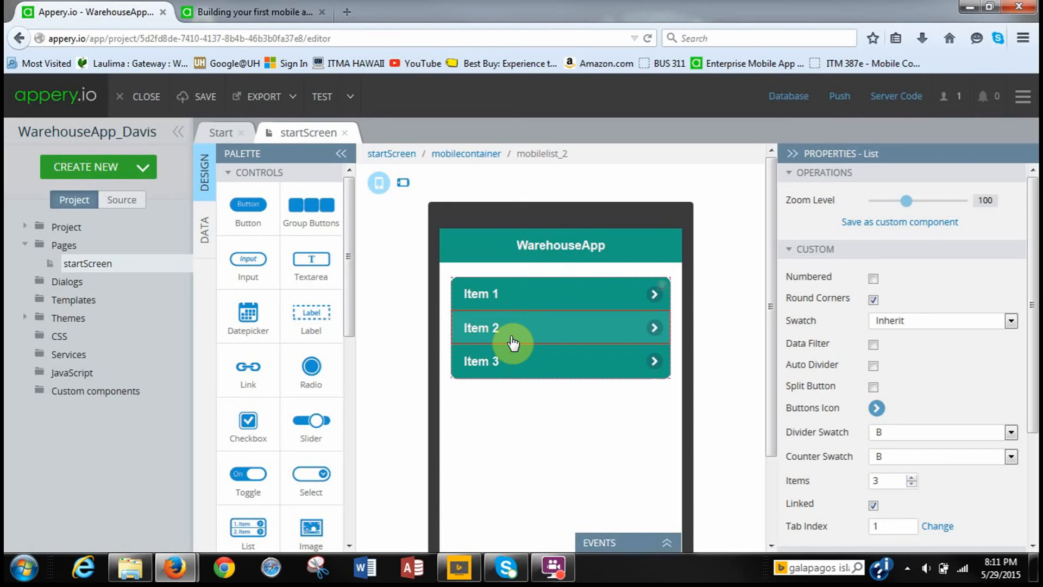
Set the list's Items count to 1 and apply, leaving only Item 1.
click(531, 303)
click(516, 364)
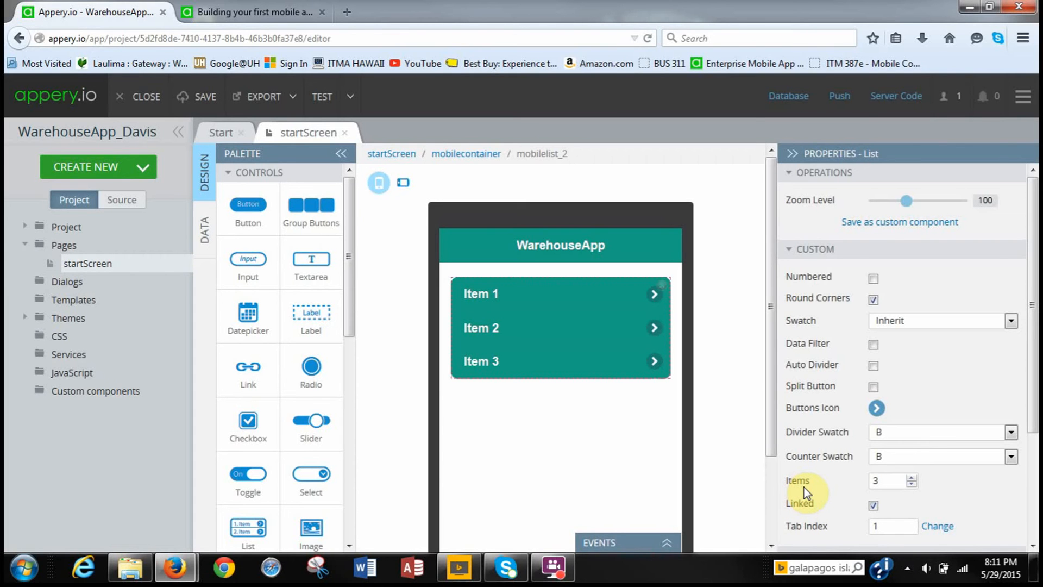
click(913, 485)
click(914, 486)
click(930, 483)
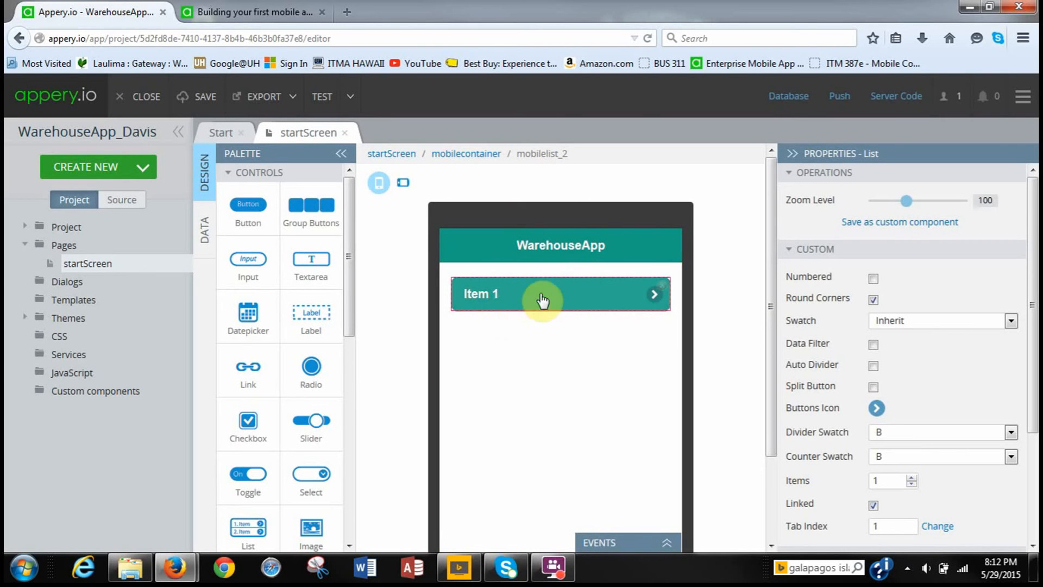
click(474, 156)
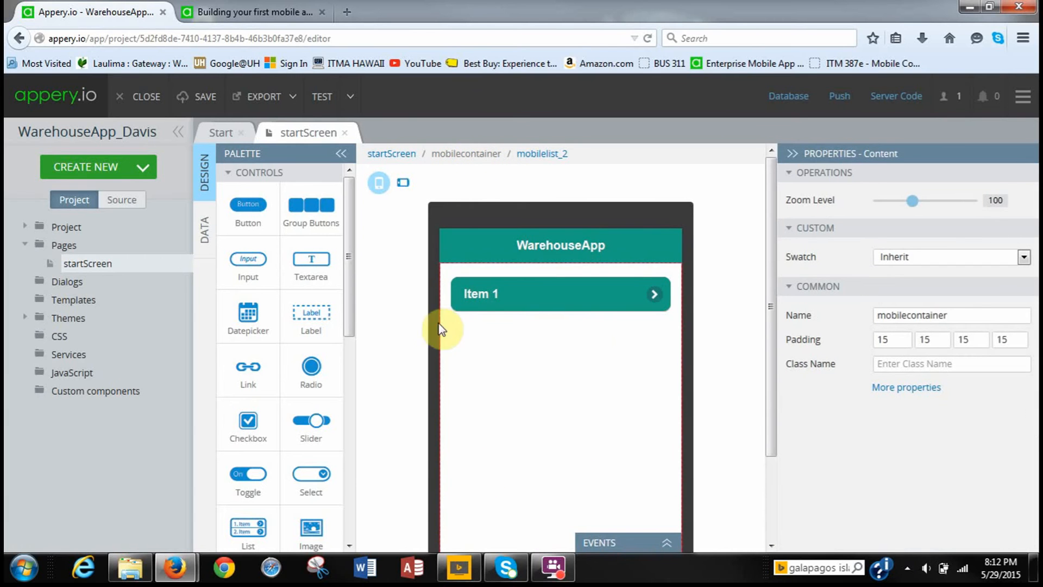
Select the startScreen header, then use TEST to save and launch the Mobile Preview tab.
click(397, 157)
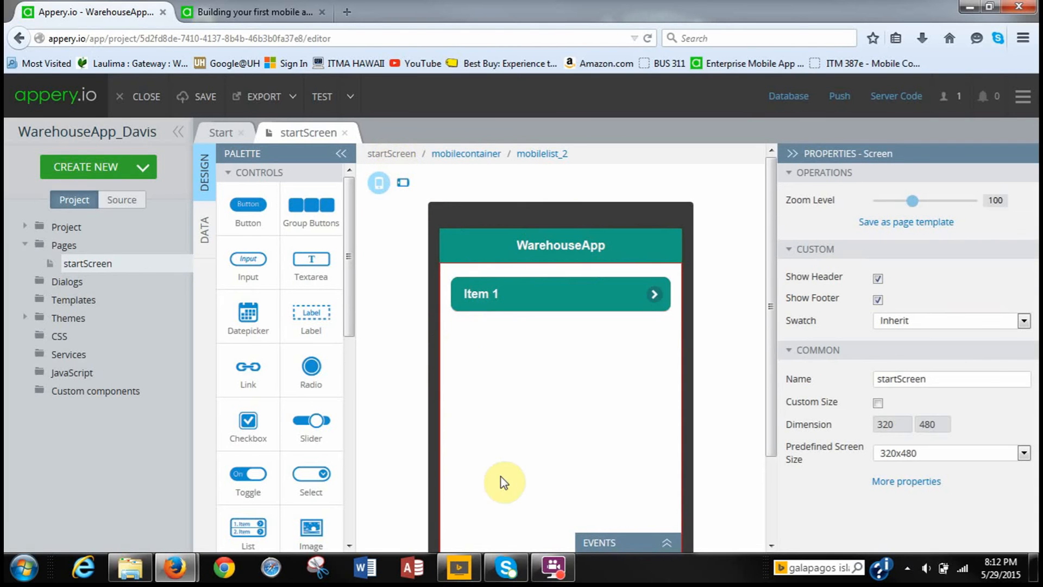
click(446, 243)
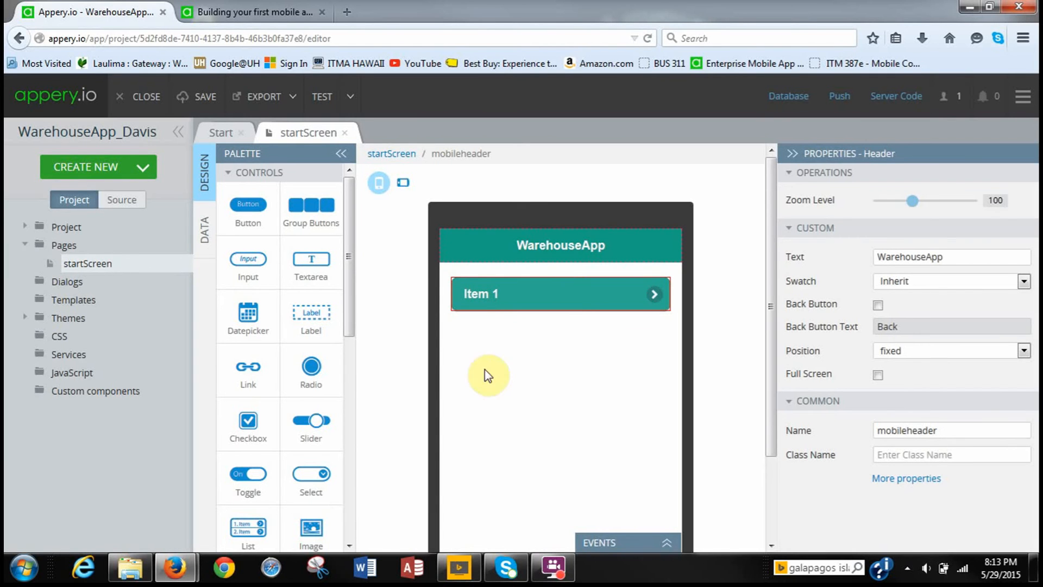
click(321, 99)
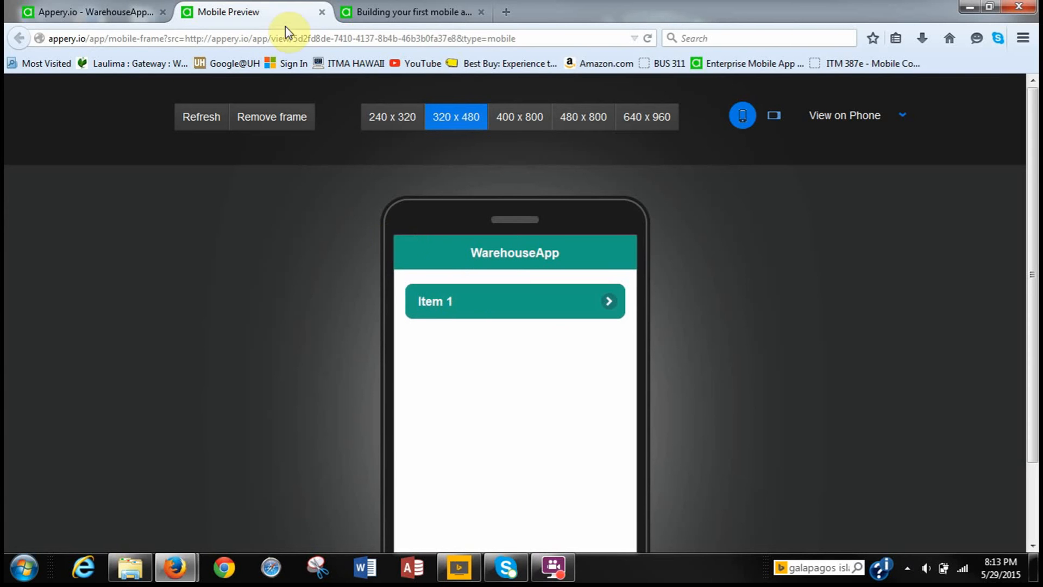
Tick Public in the TEST options, check the Mobile Preview, and return to the editor.
click(122, 11)
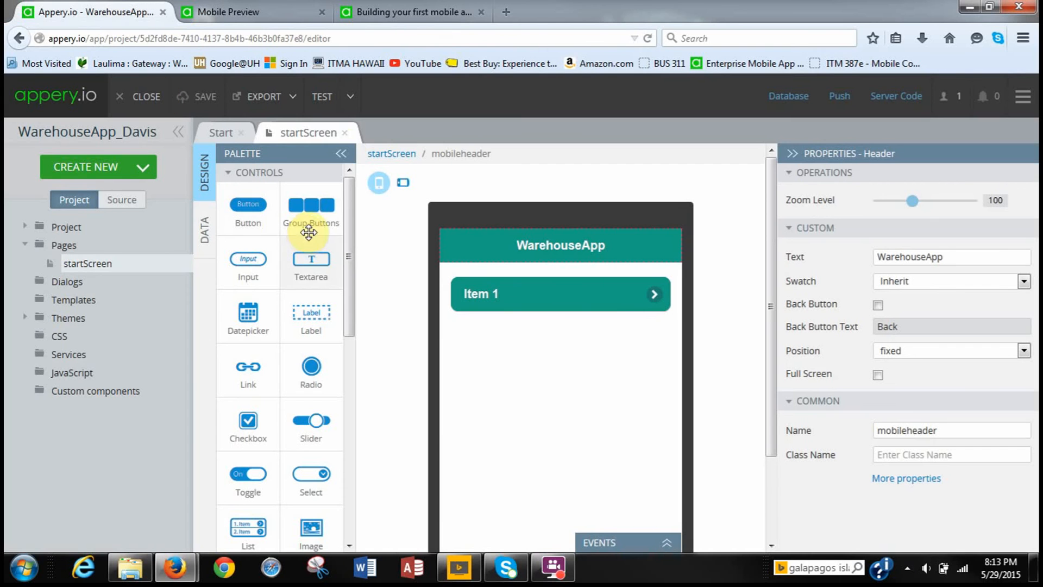
click(350, 102)
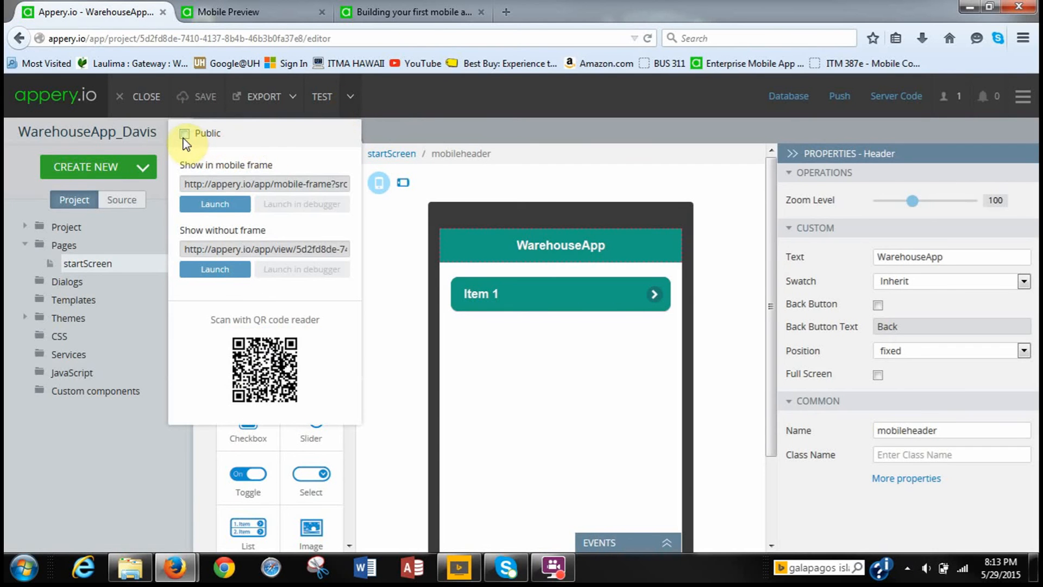
click(183, 138)
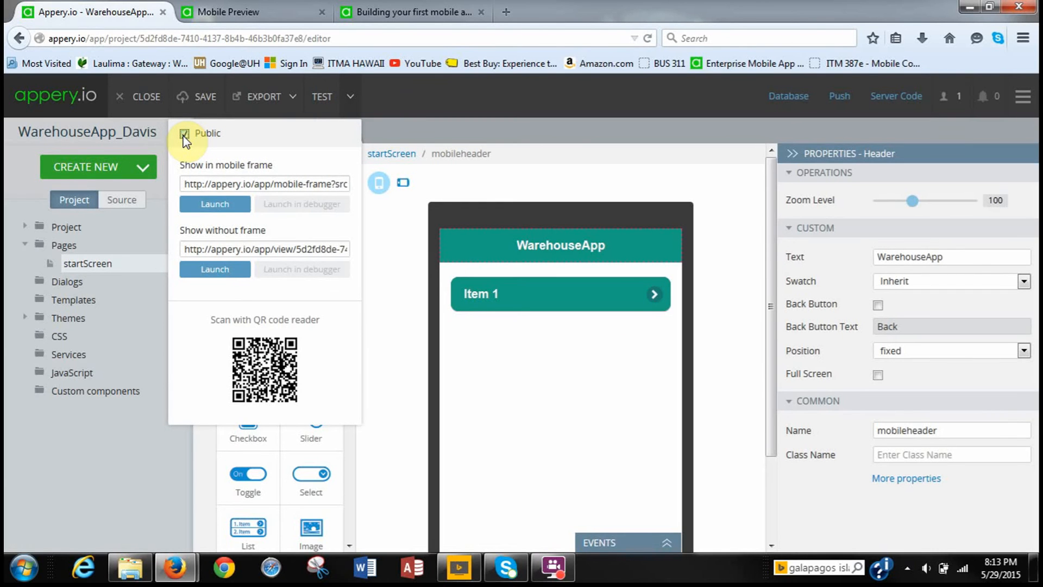
click(220, 12)
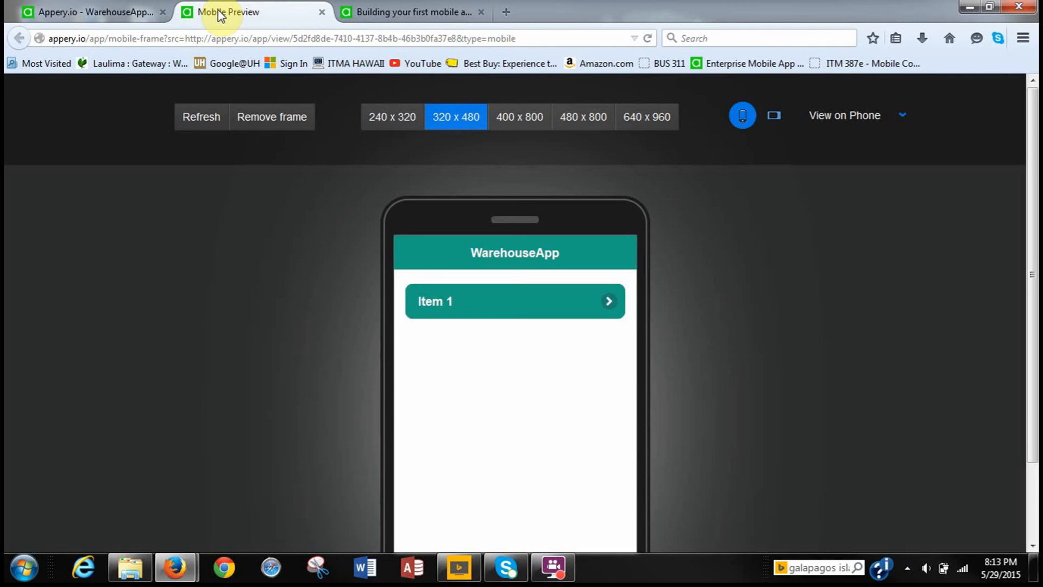
click(117, 12)
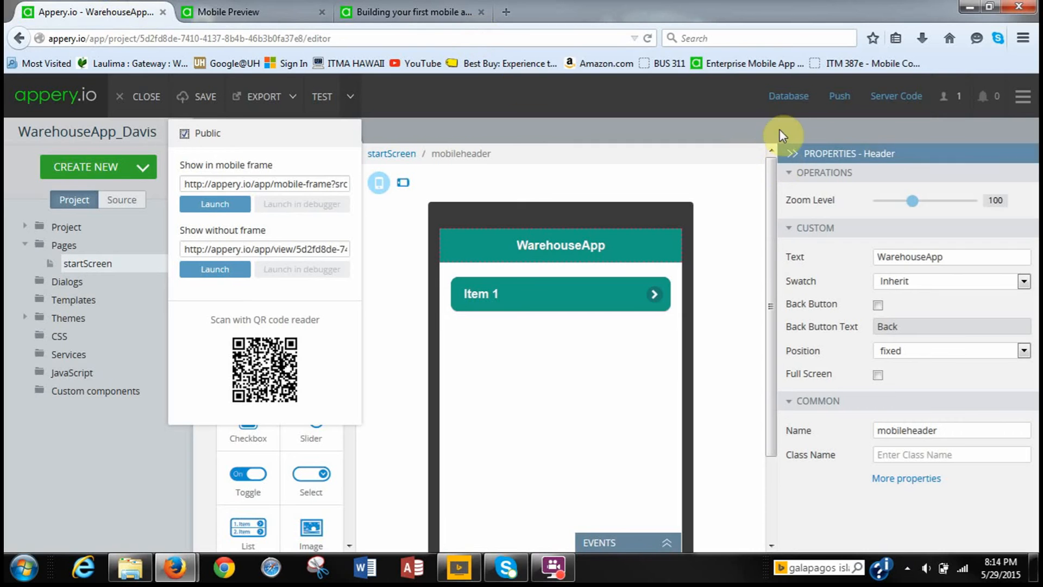
Attempt to create database WarehouseDB on the Databases page, then return to the name field after refusal.
click(787, 102)
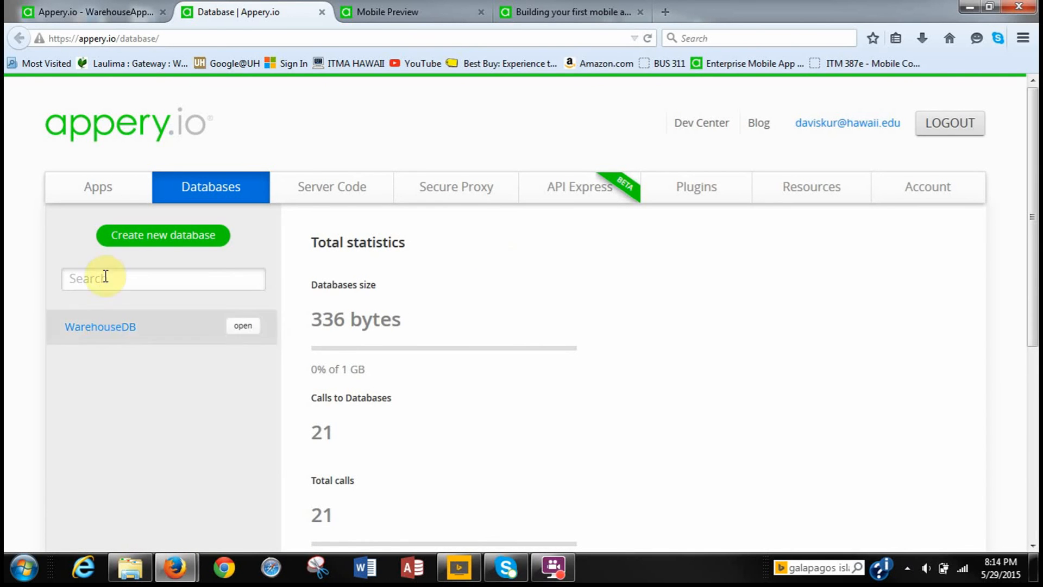
click(130, 245)
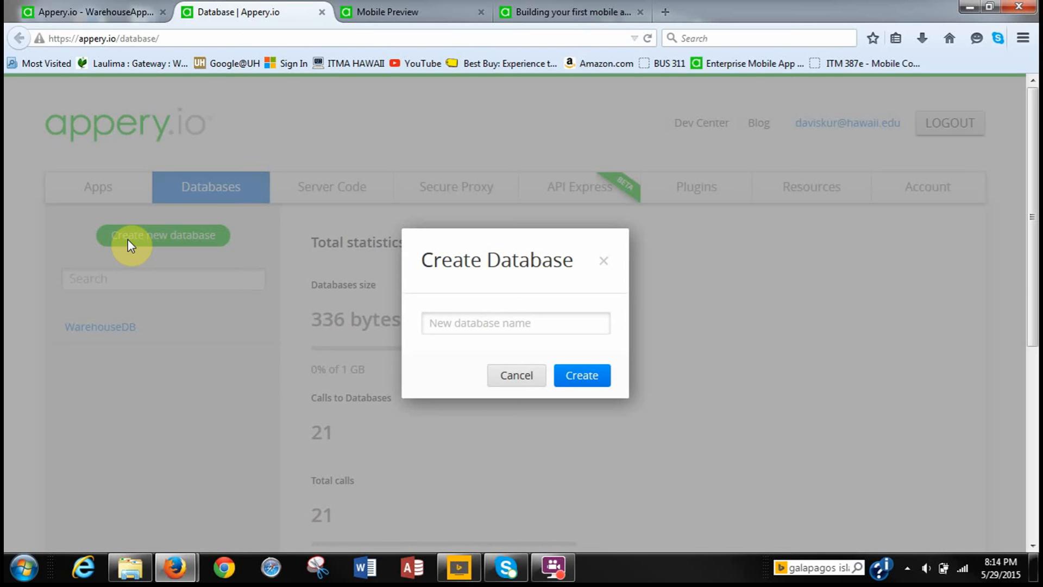
text(Wareh)
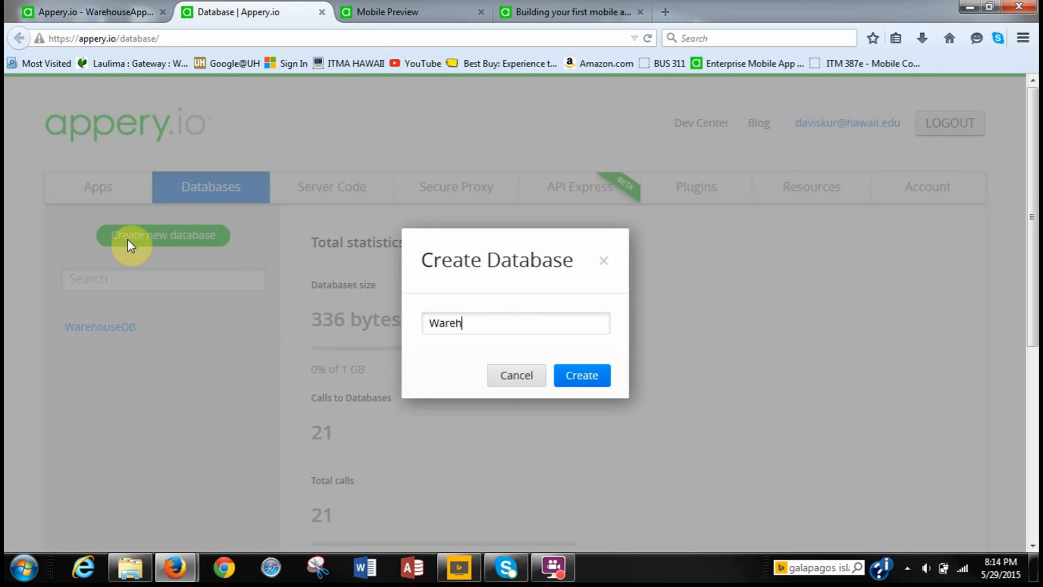
text(ouseDB)
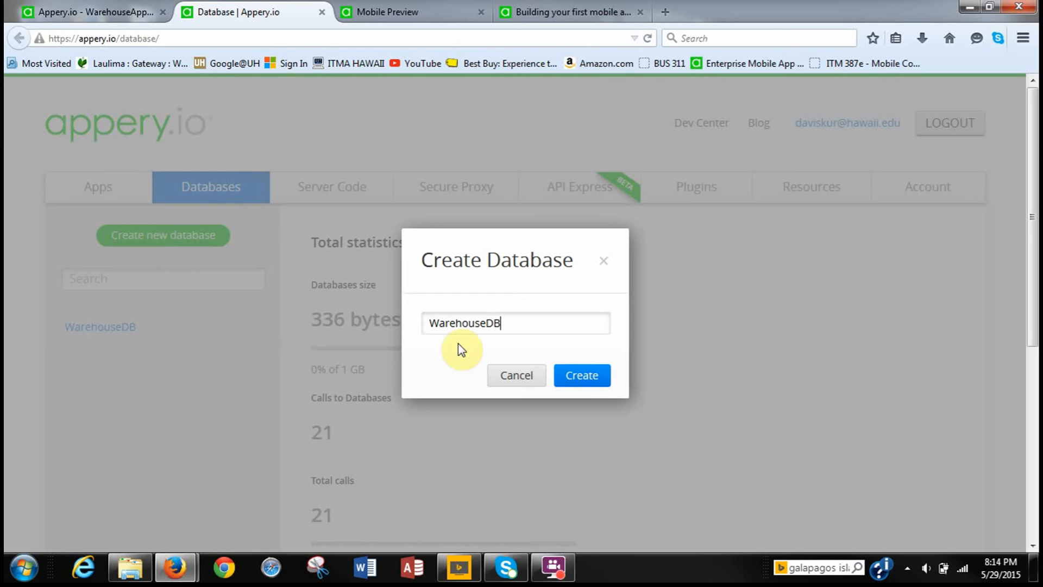
click(573, 383)
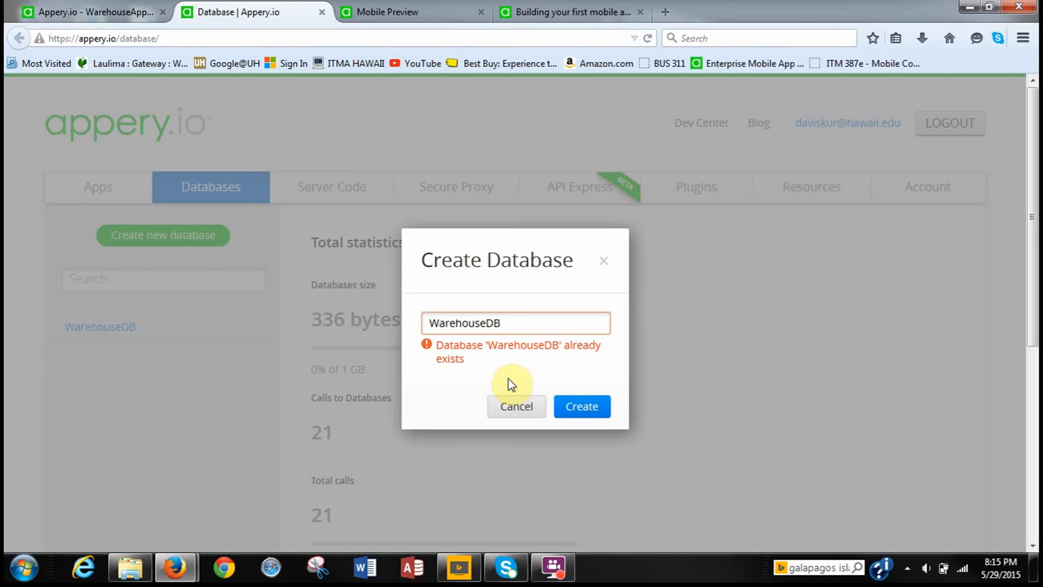
click(508, 327)
Cancel the duplicate dialog and create a new database named WarehouseDB.
click(500, 411)
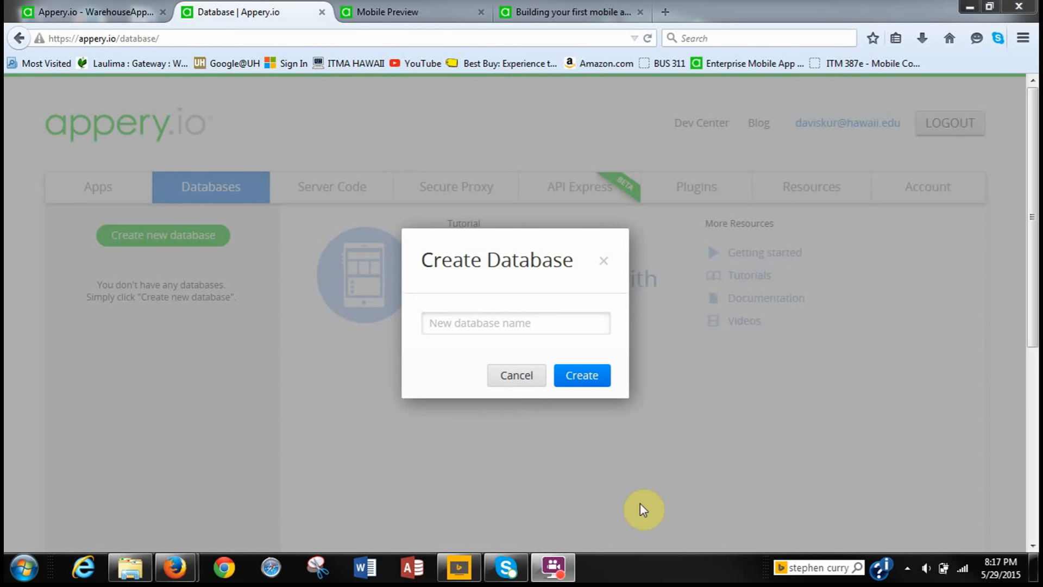
click(436, 325)
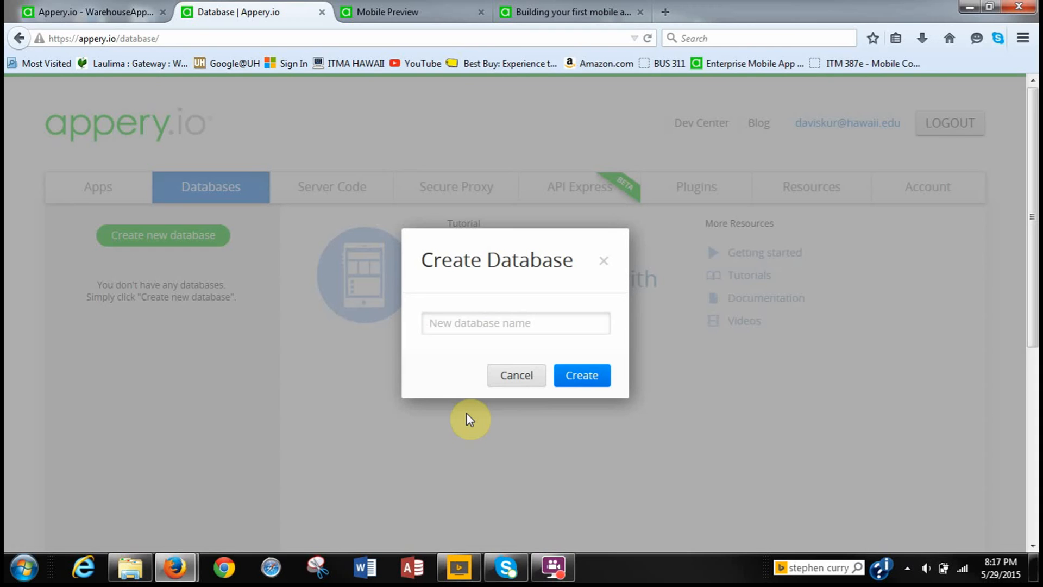
text(wARE)
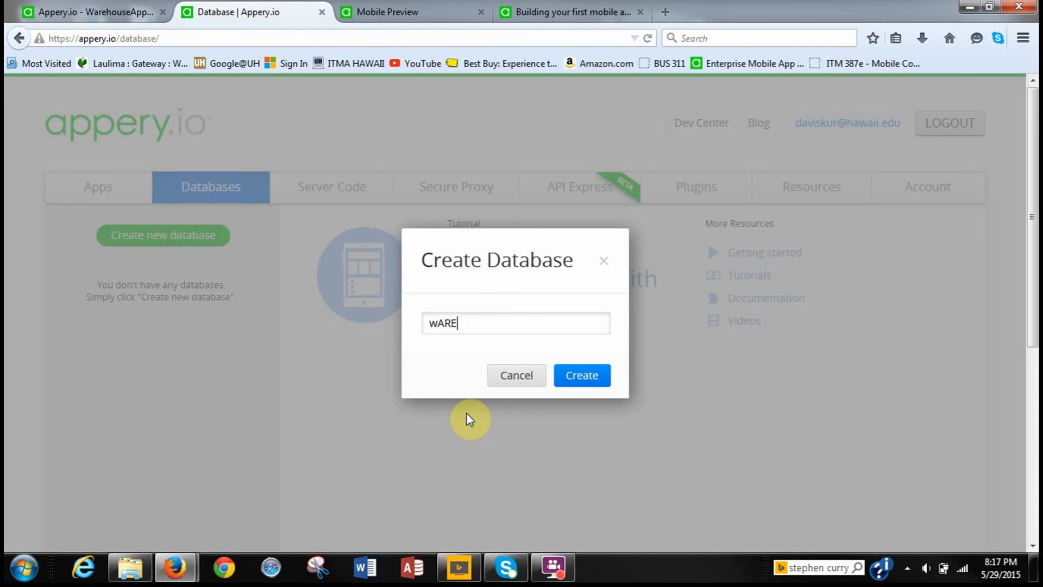
key(BackSpace)
key(BackSpace)
key(BackSpace)
key(BackSpace)
text(WarehouseDB)
click(572, 371)
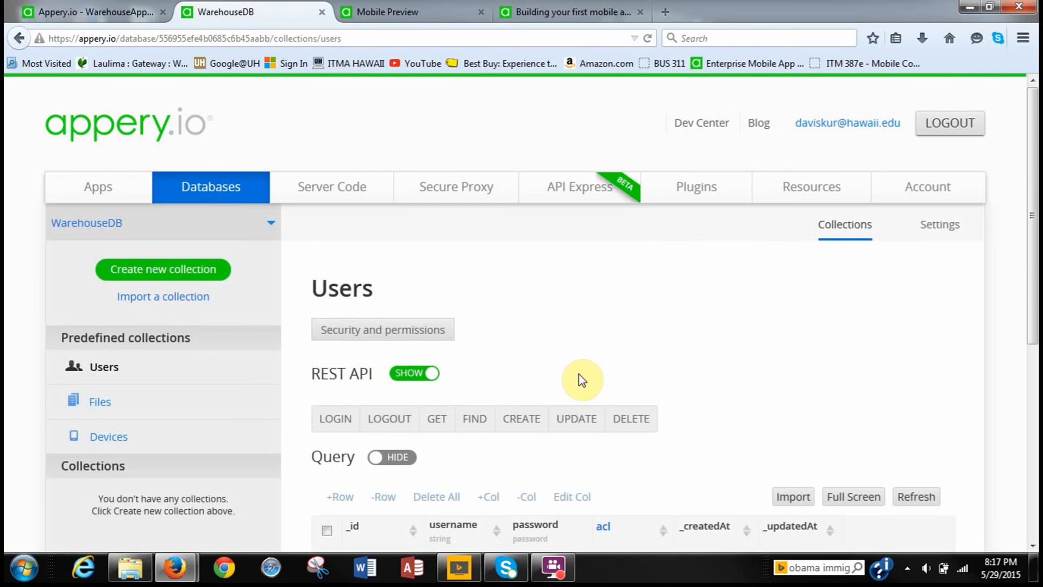
scroll(731, 400, down, 3)
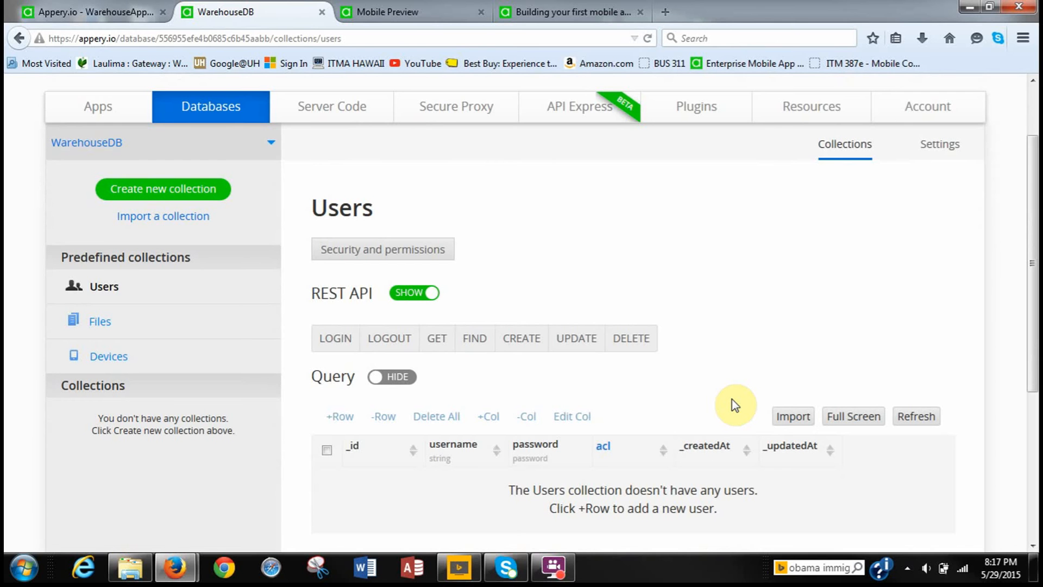
scroll(731, 399, down, 1)
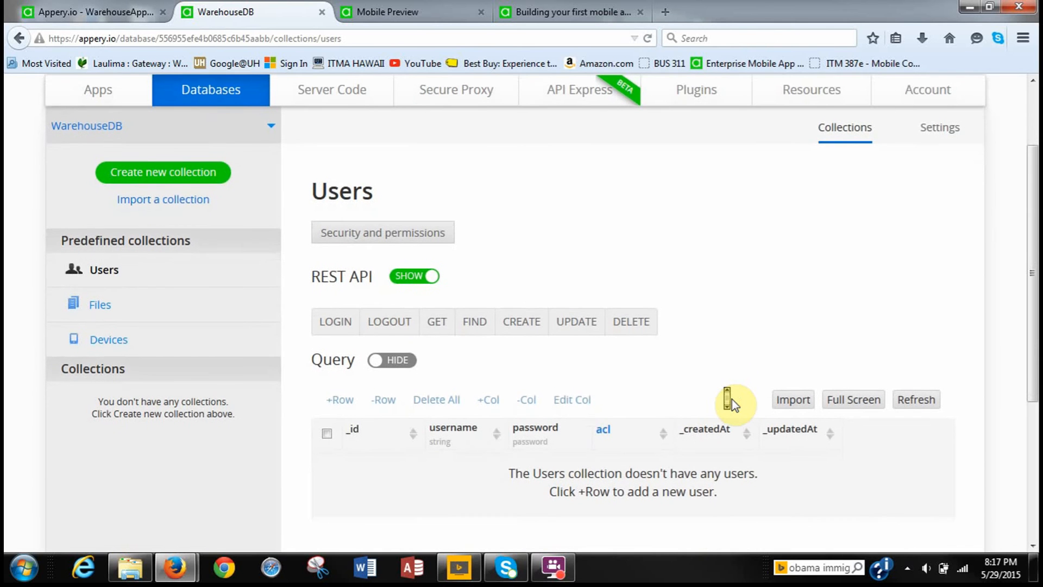
scroll(731, 399, down, 1)
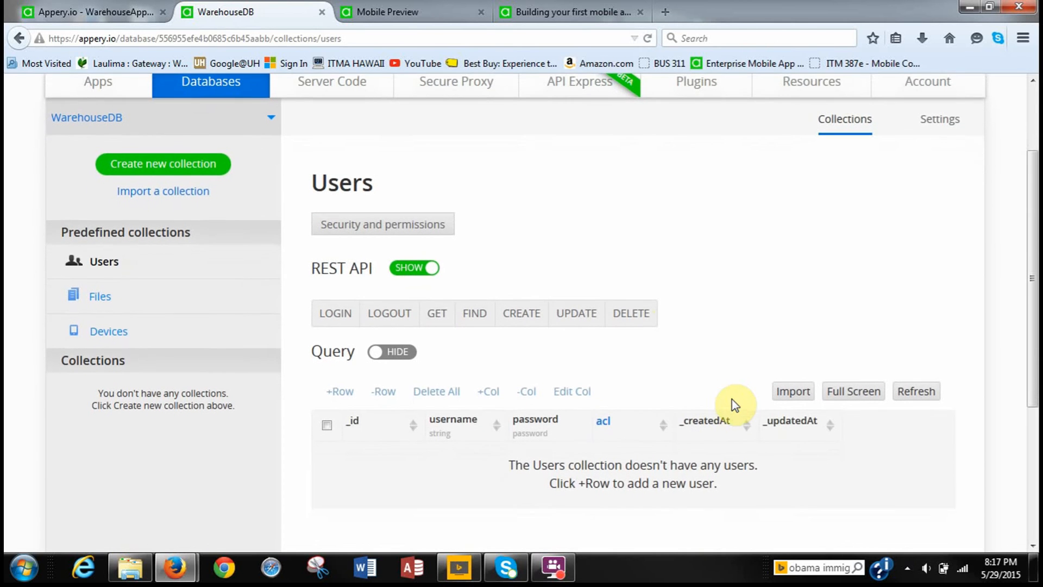
scroll(659, 237, up, 1)
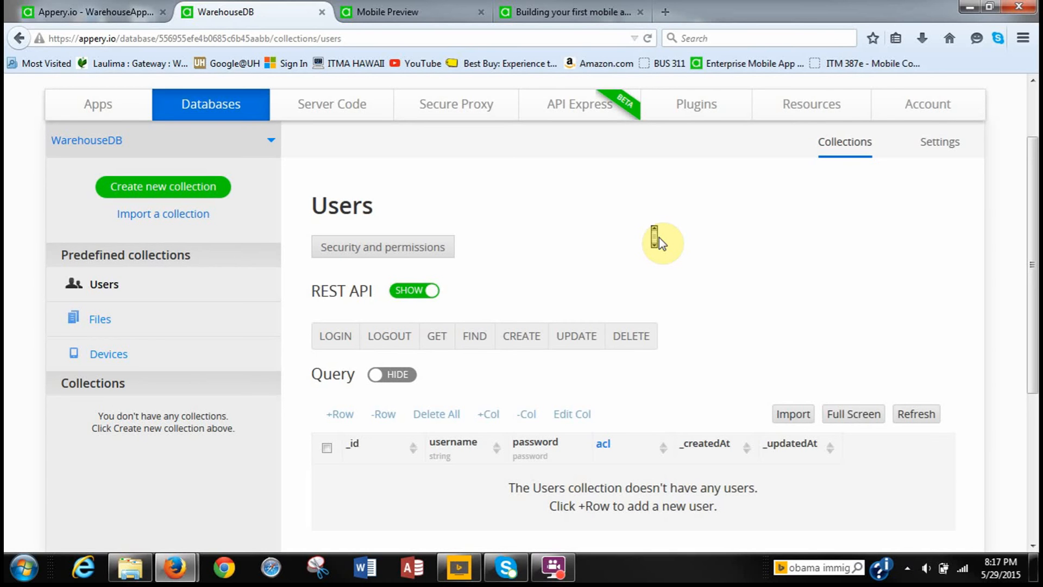
scroll(659, 237, down, 1)
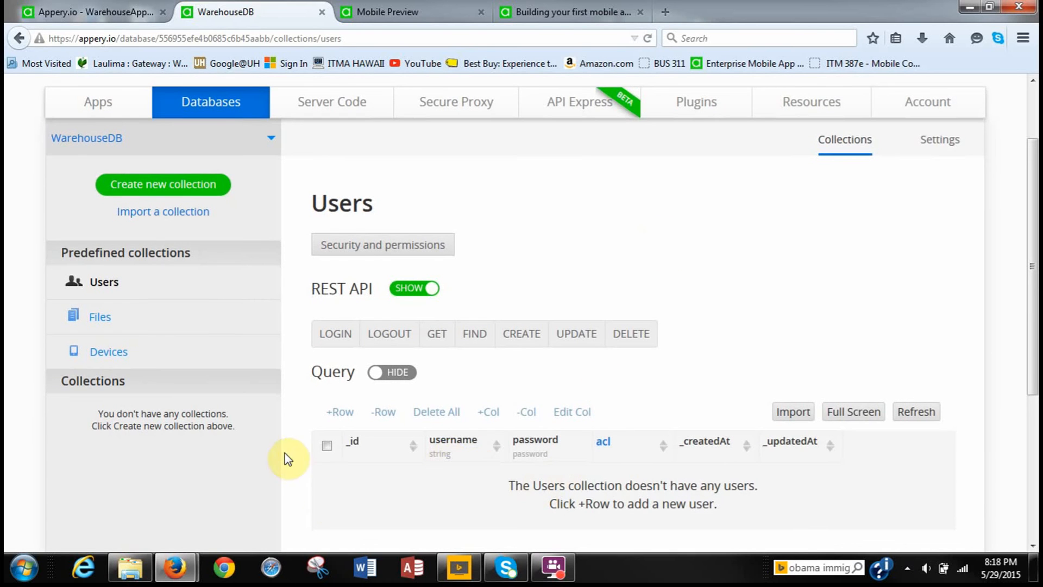
scroll(349, 405, up, 3)
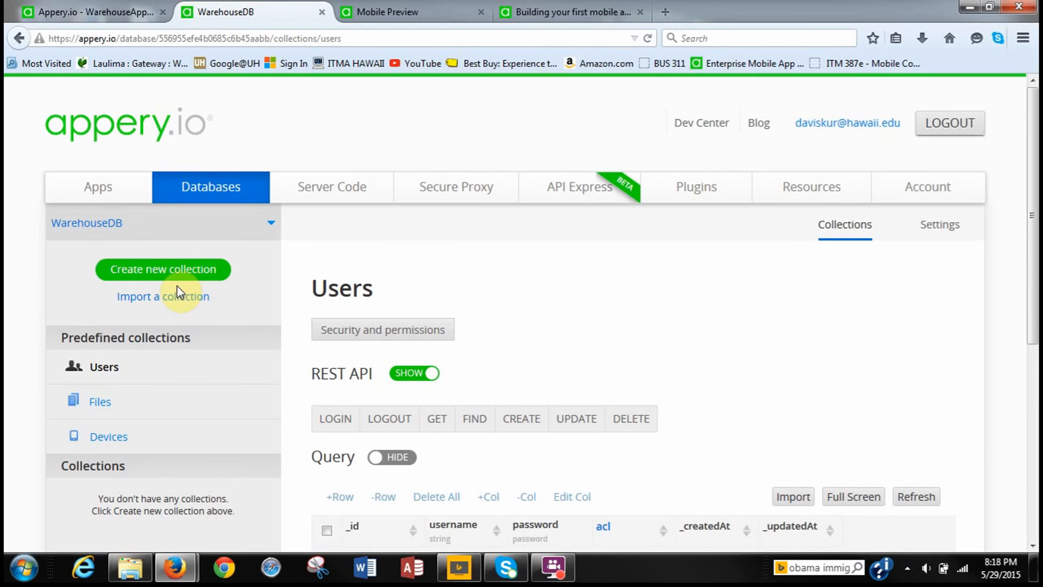
Create a new collection called Goods in WarehouseDB.
click(163, 269)
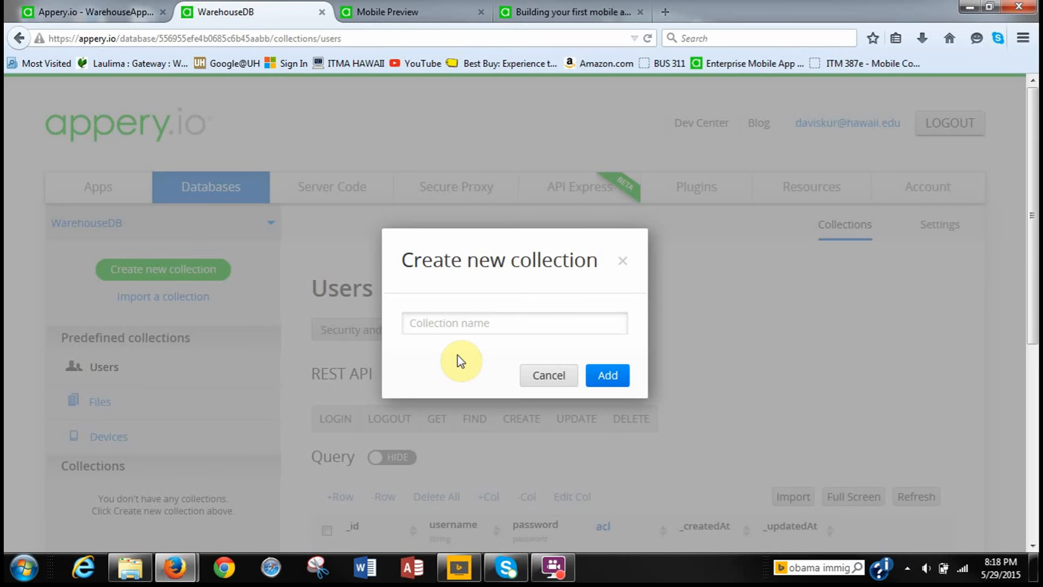
text(Goods)
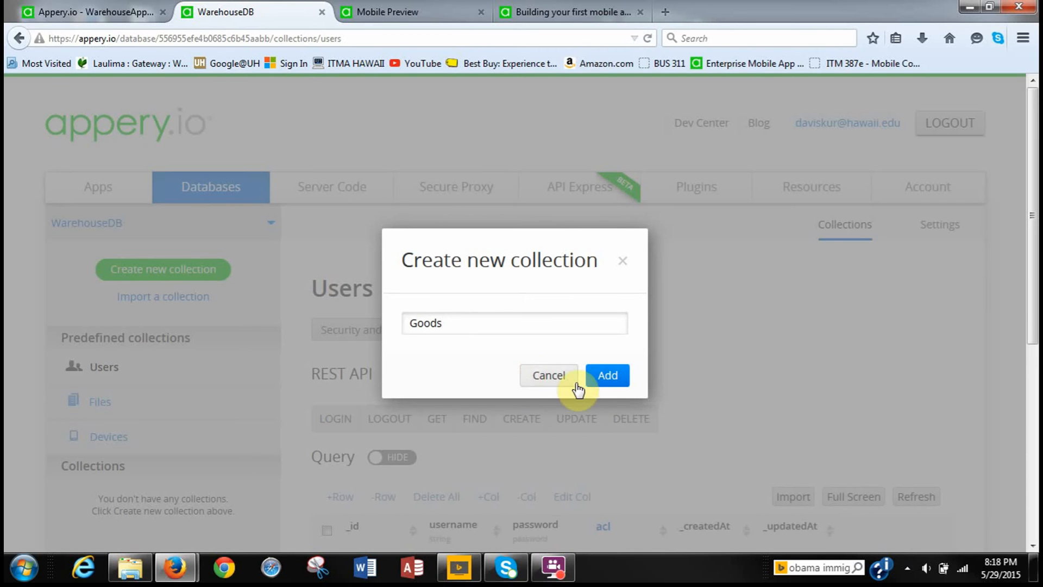
click(602, 376)
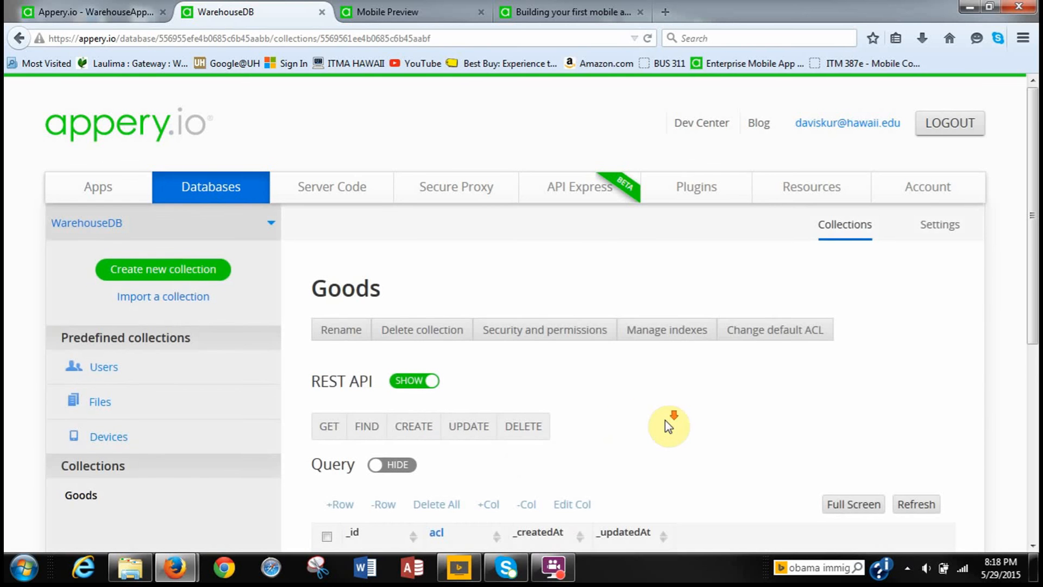
scroll(668, 421, down, 2)
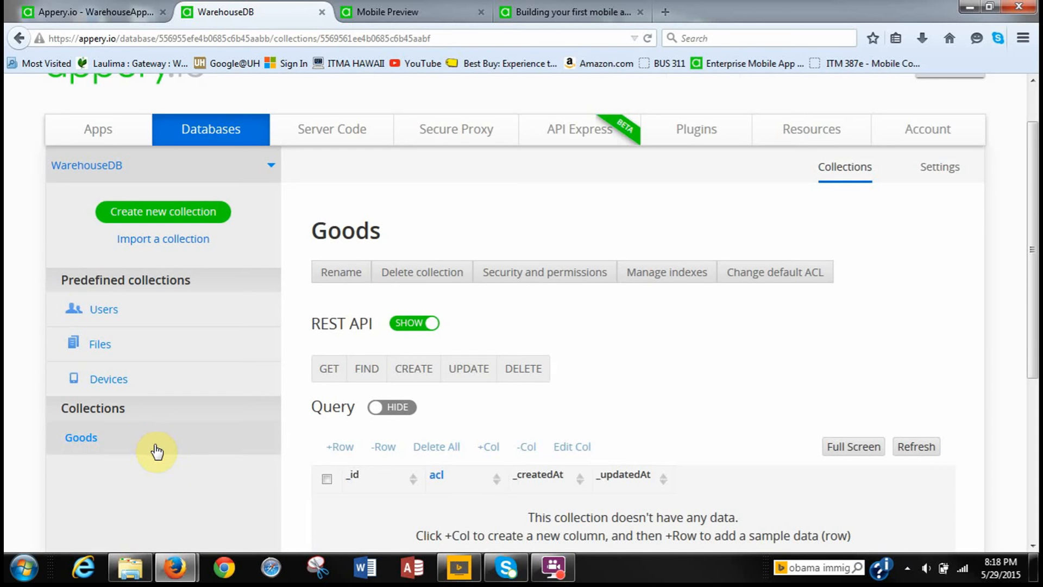
scroll(157, 451, down, 2)
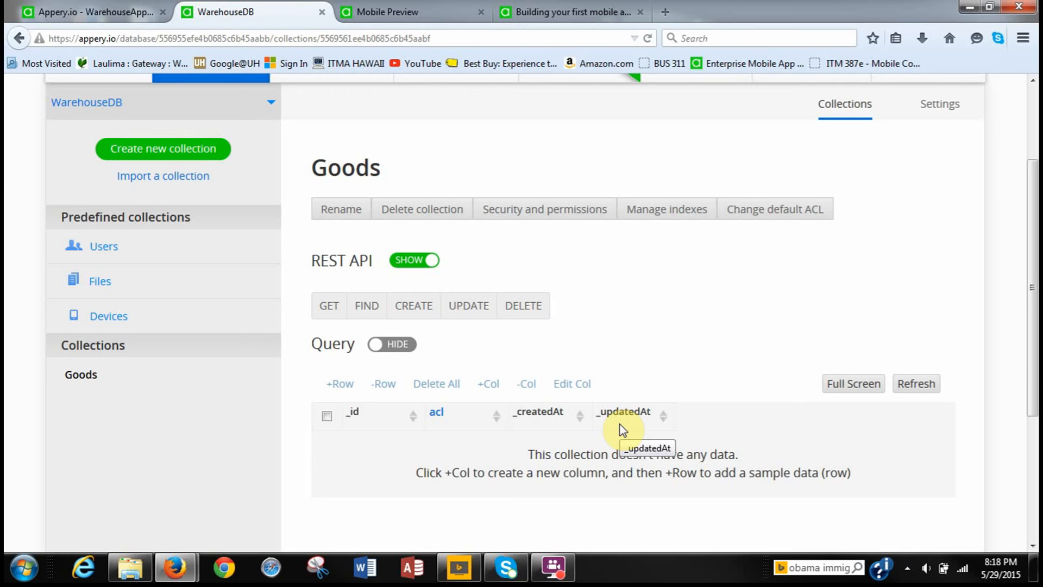
Add a String-type column named item to the Goods collection.
click(490, 390)
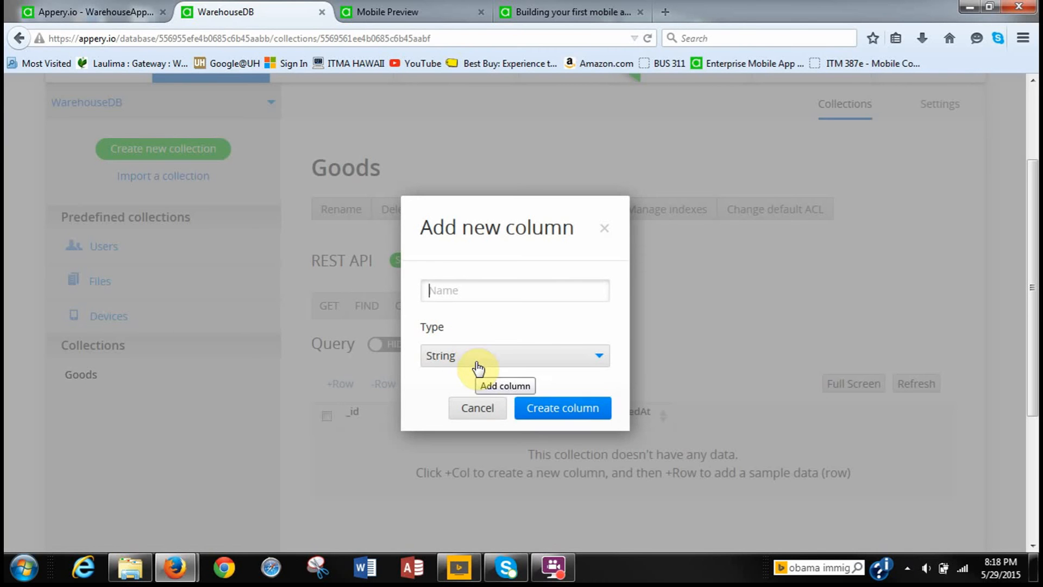
text(item)
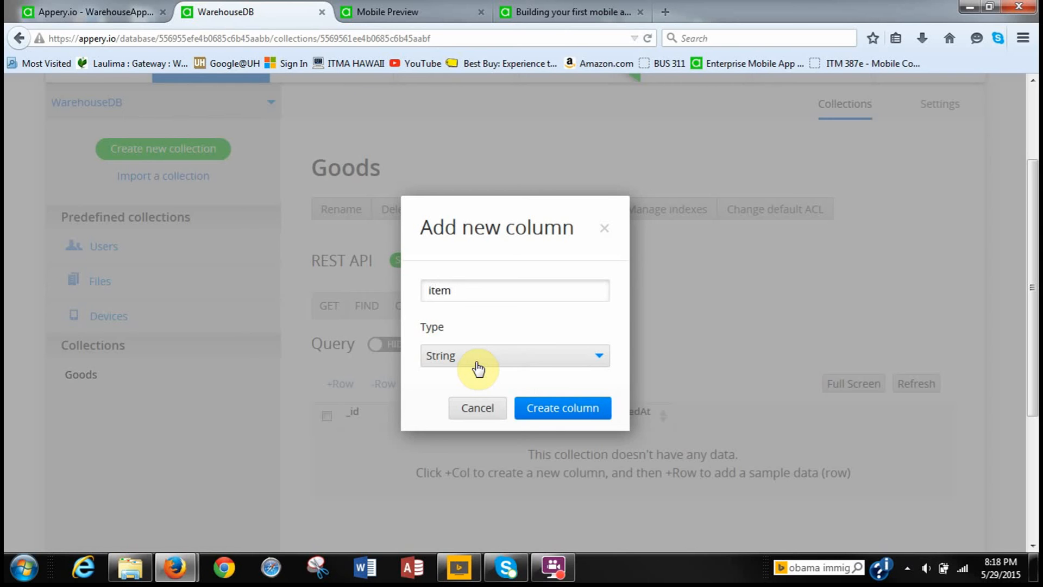
click(542, 415)
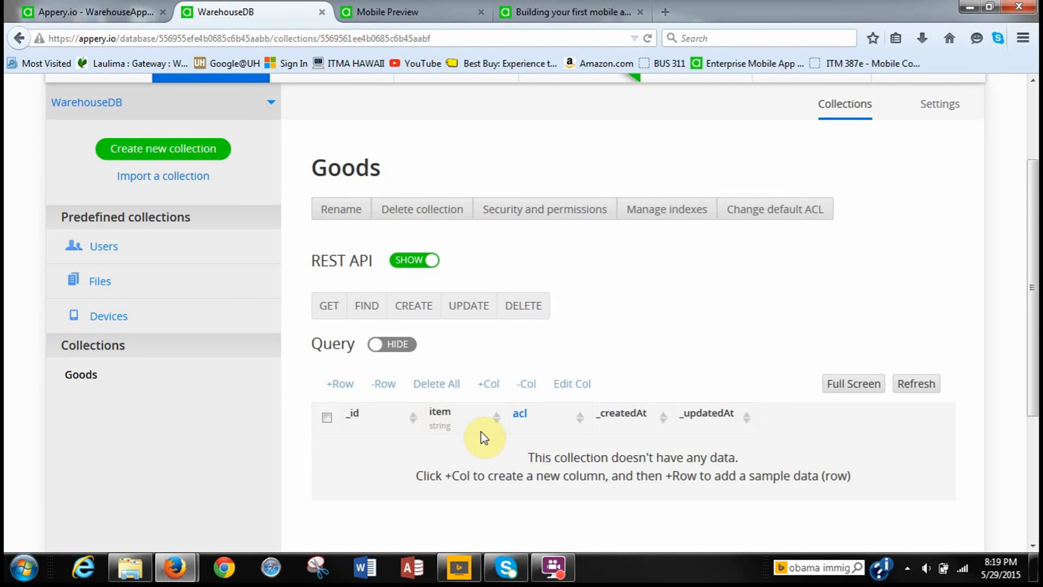
Add three Goods rows with item values Coffee, Tea and Cold drink.
click(340, 386)
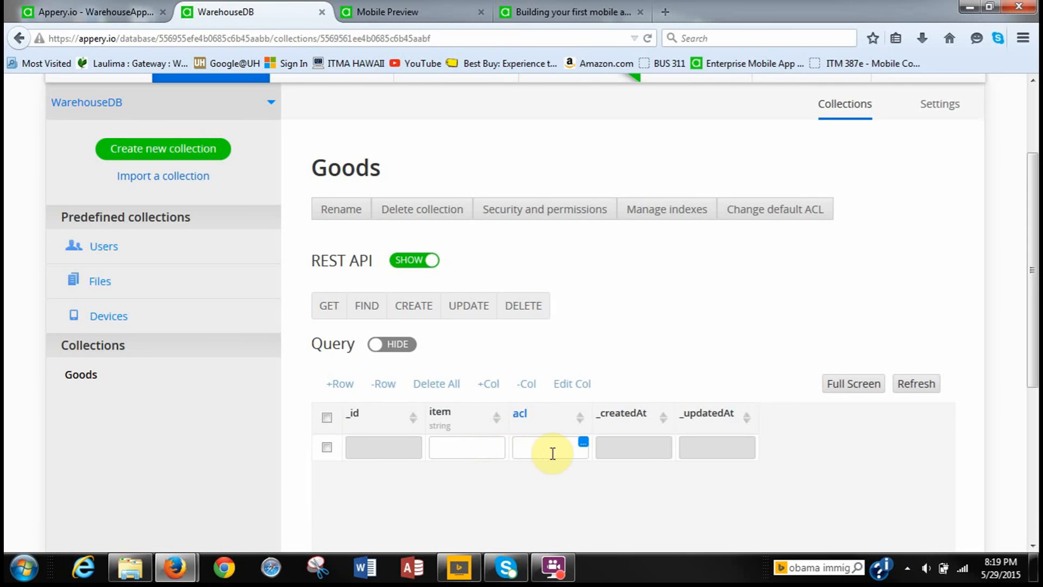
click(456, 451)
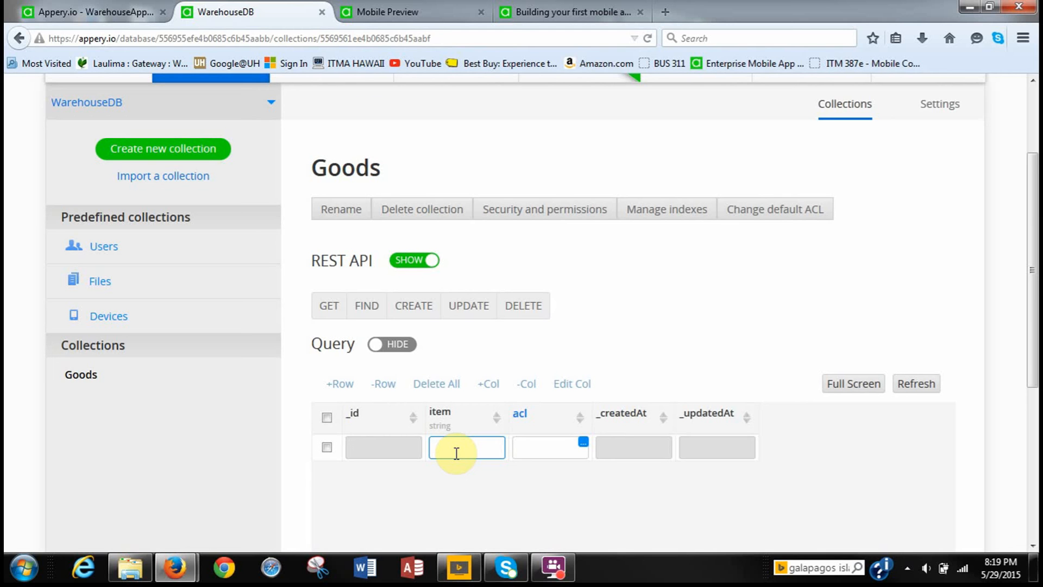
text(Coffee)
click(341, 386)
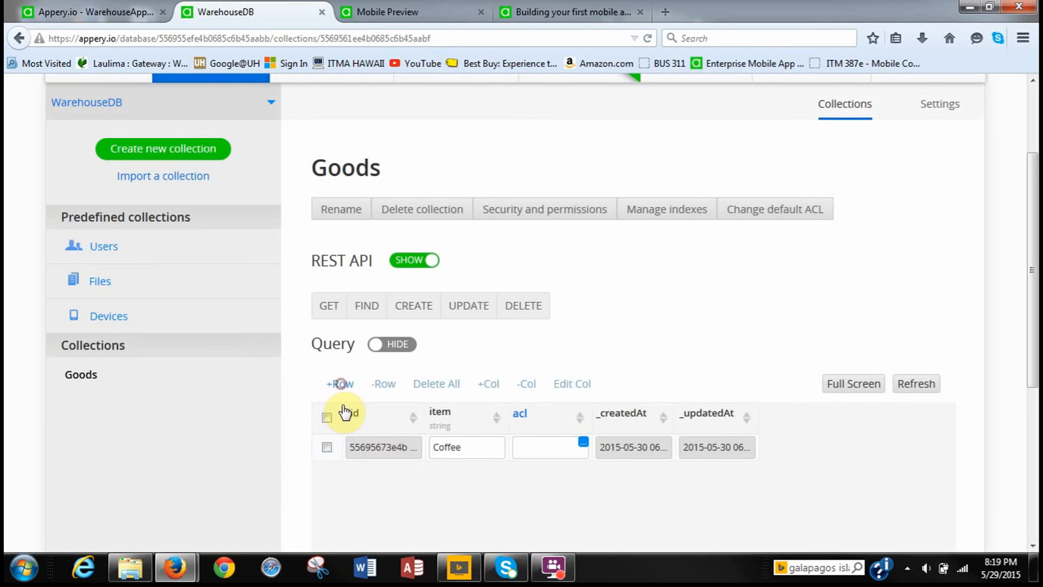
click(340, 386)
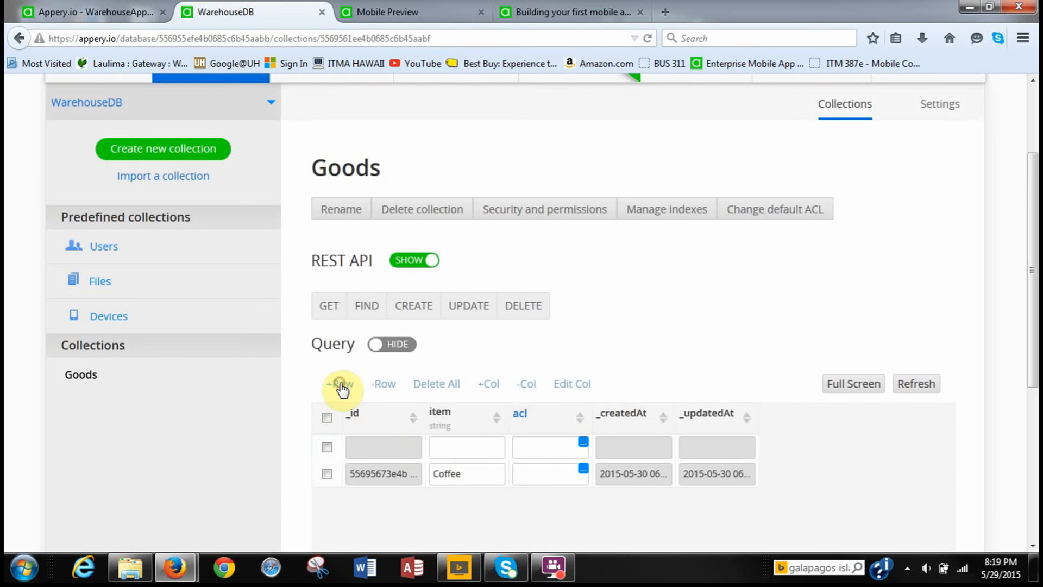
click(436, 449)
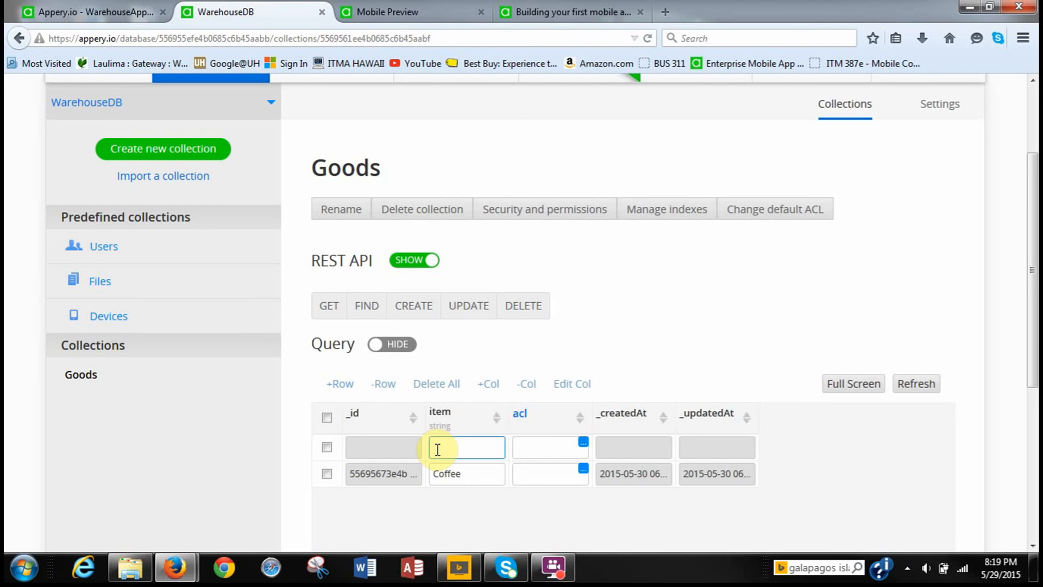
text(Tea)
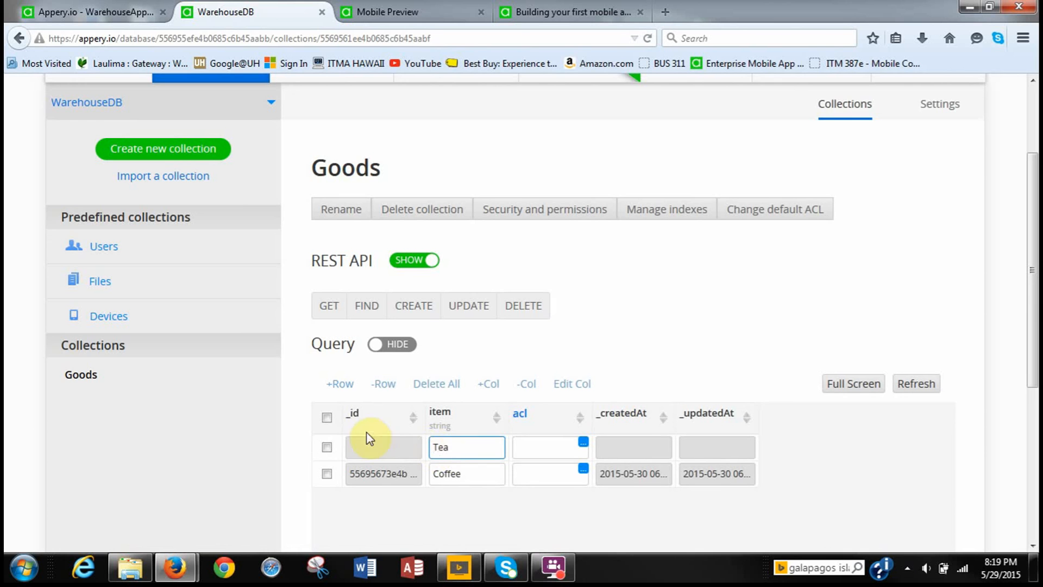
click(339, 384)
click(340, 386)
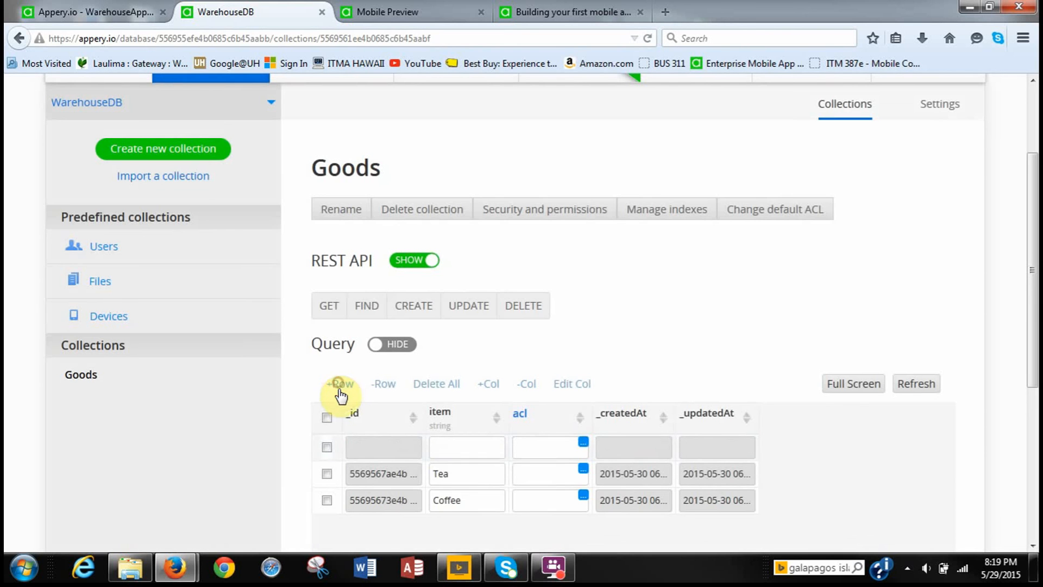
click(459, 456)
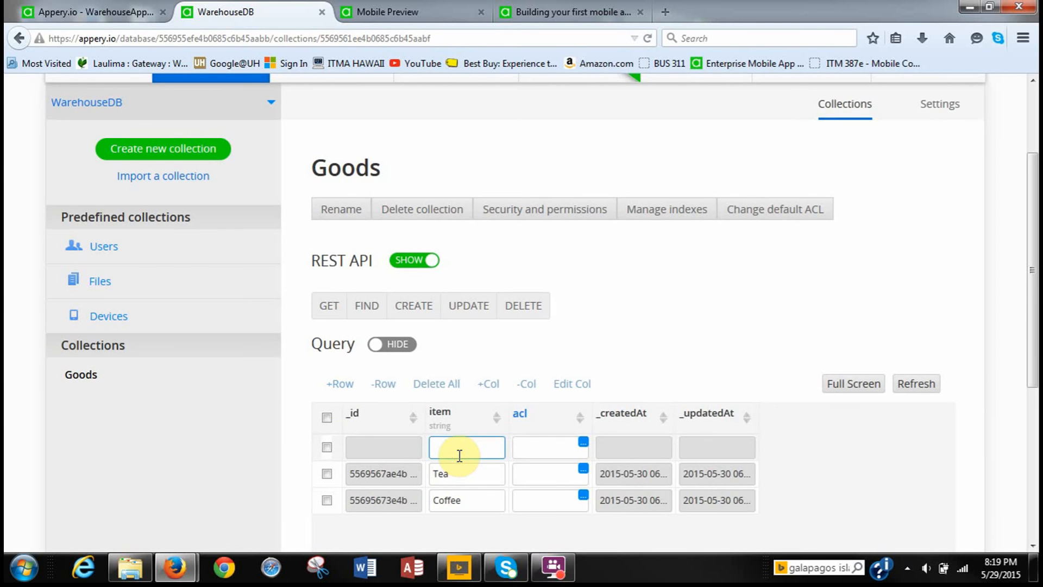
text(Cold drink)
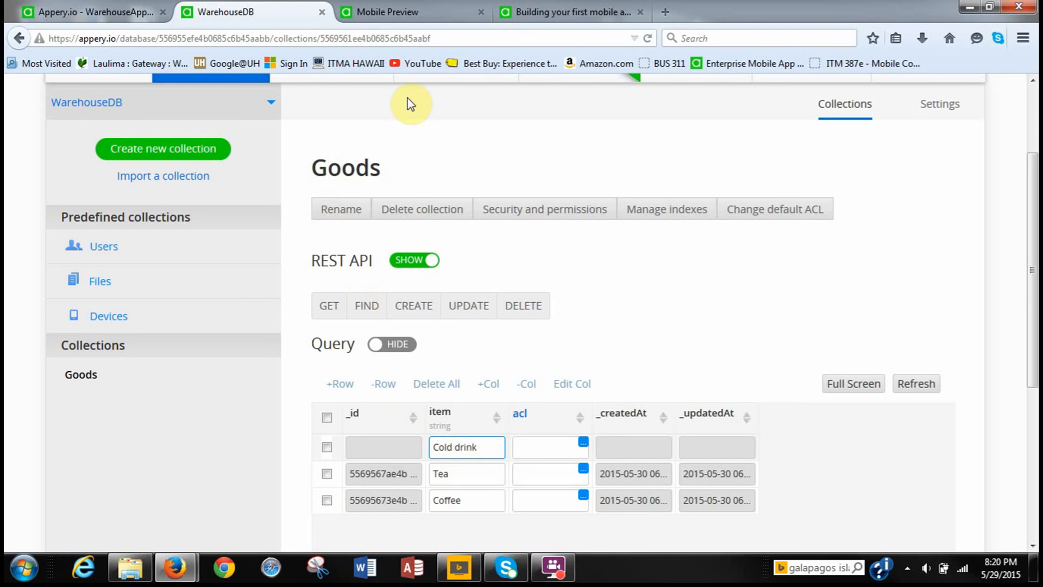
click(110, 16)
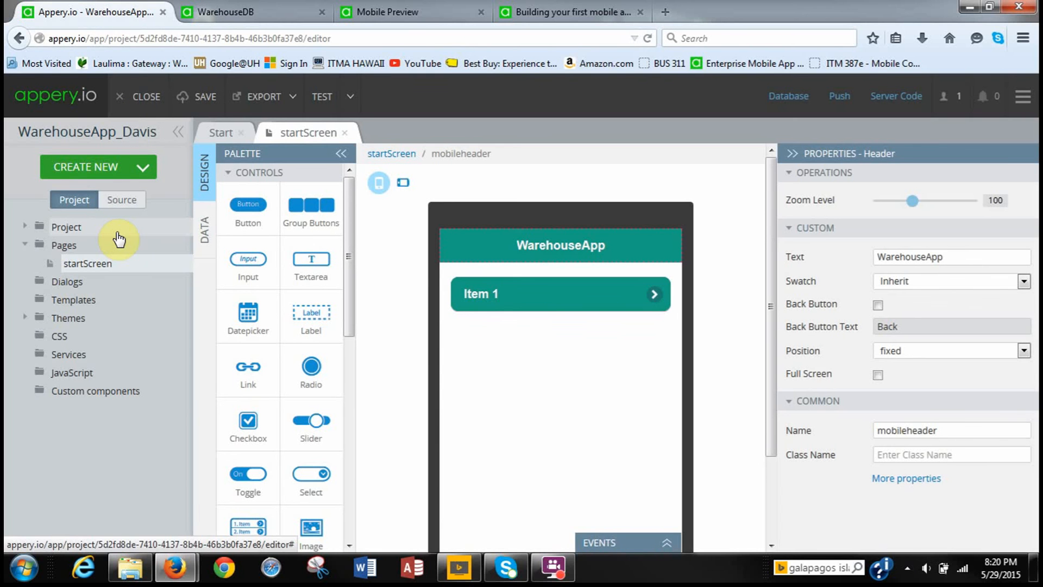
Import the WarehouseDB Goods List database service into the WarehouseApp project.
click(145, 169)
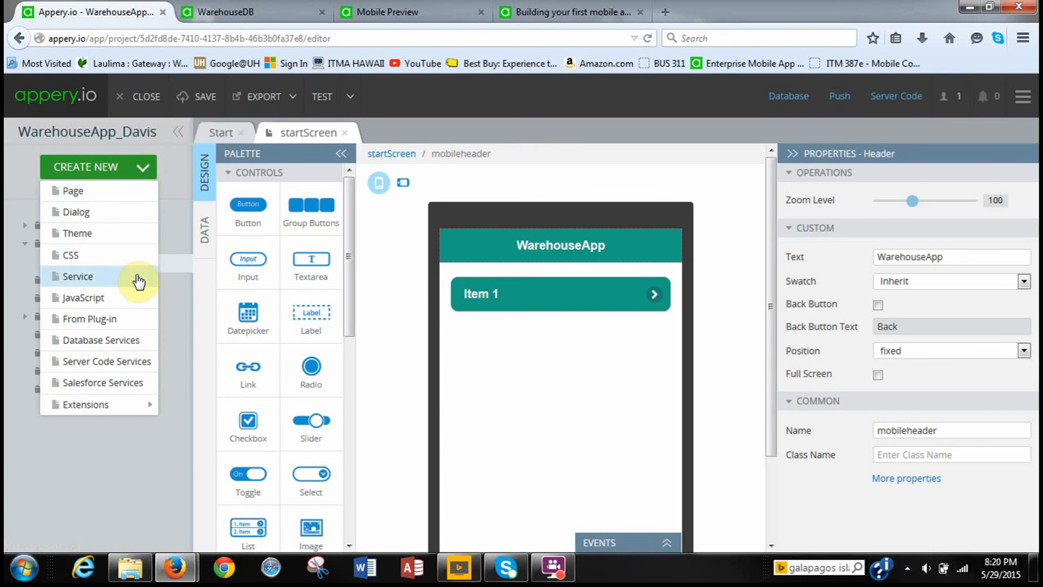
click(144, 340)
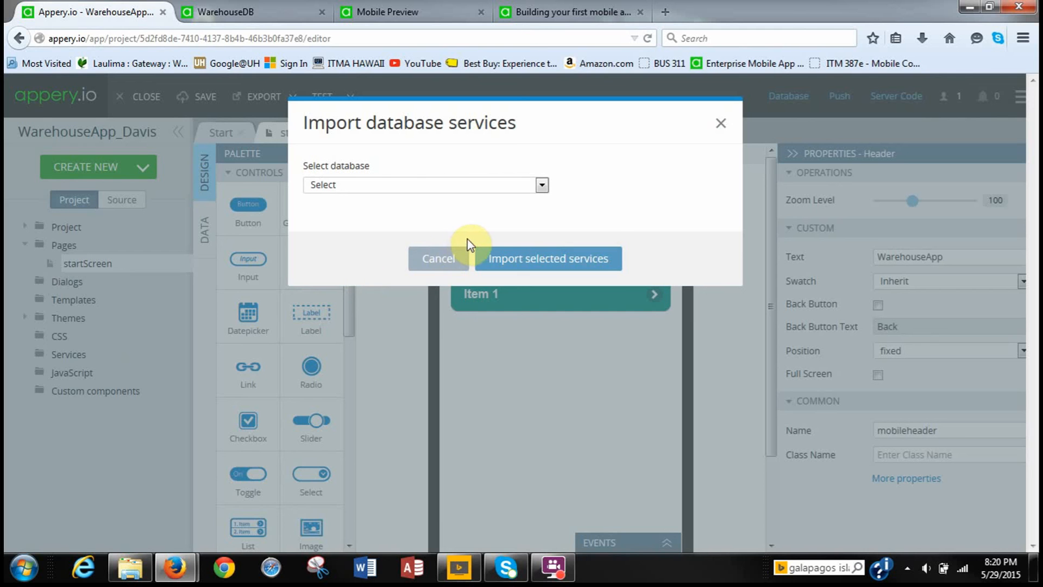
click(541, 185)
click(525, 214)
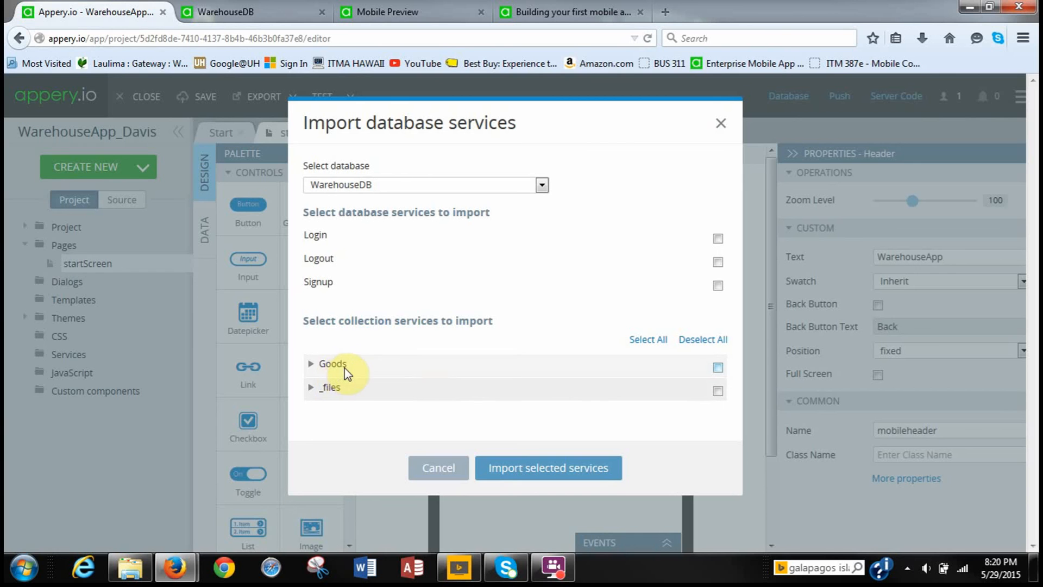
click(311, 364)
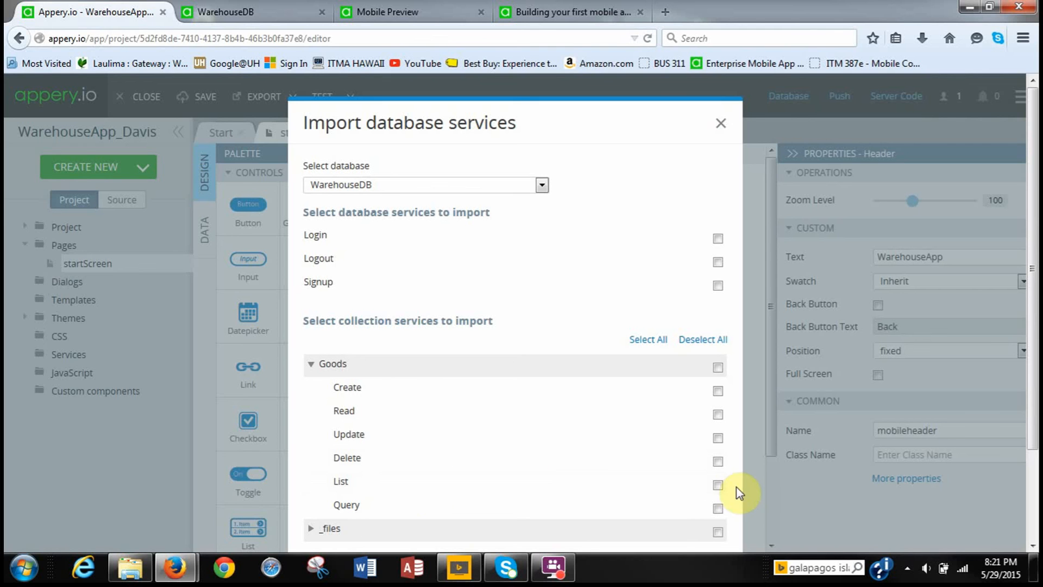
click(717, 485)
scroll(743, 502, down, 3)
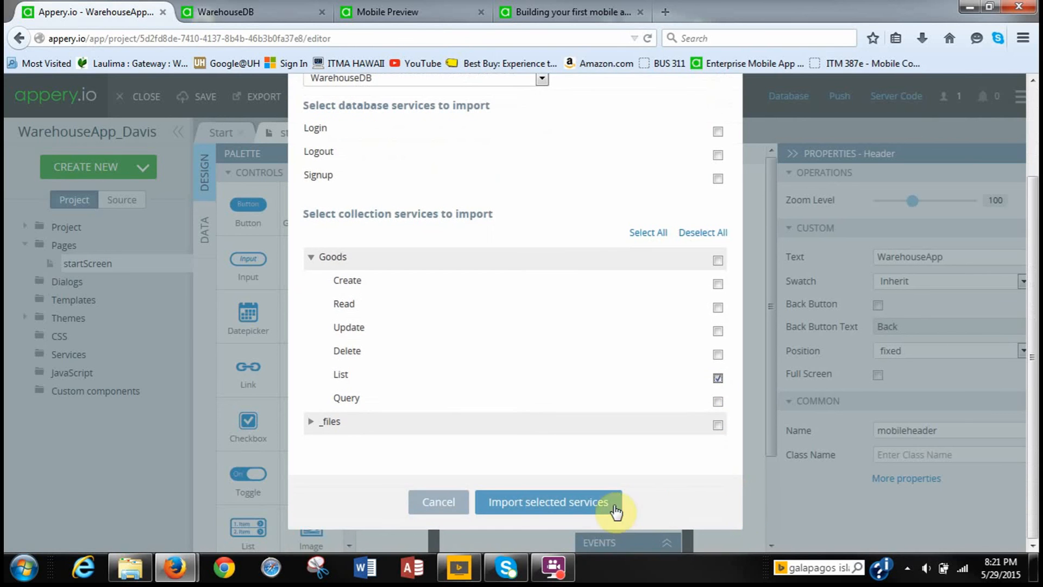
click(589, 503)
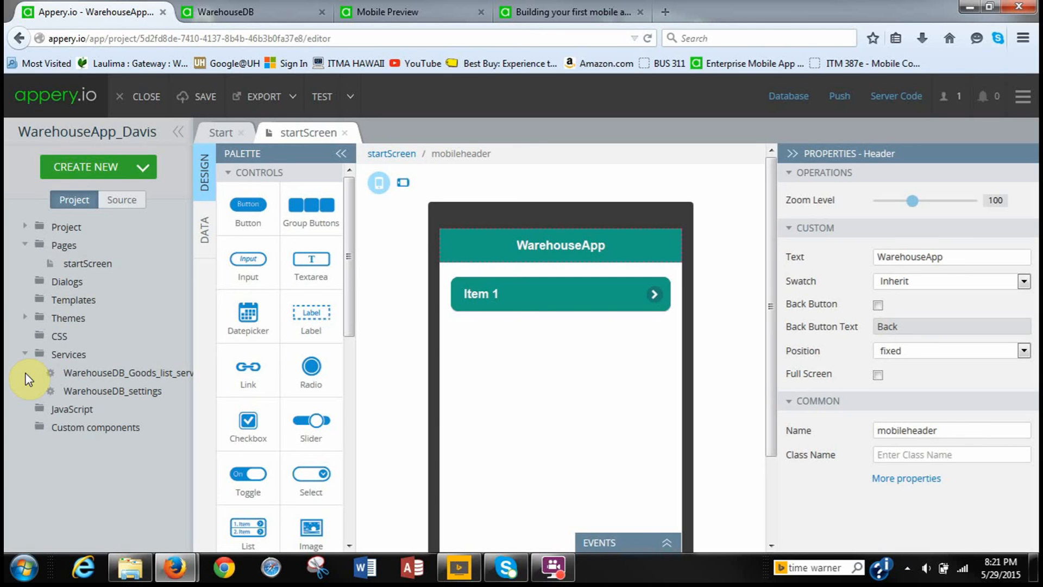
Open WarehouseDB_Goods_list_service from the project's Services folder.
click(82, 374)
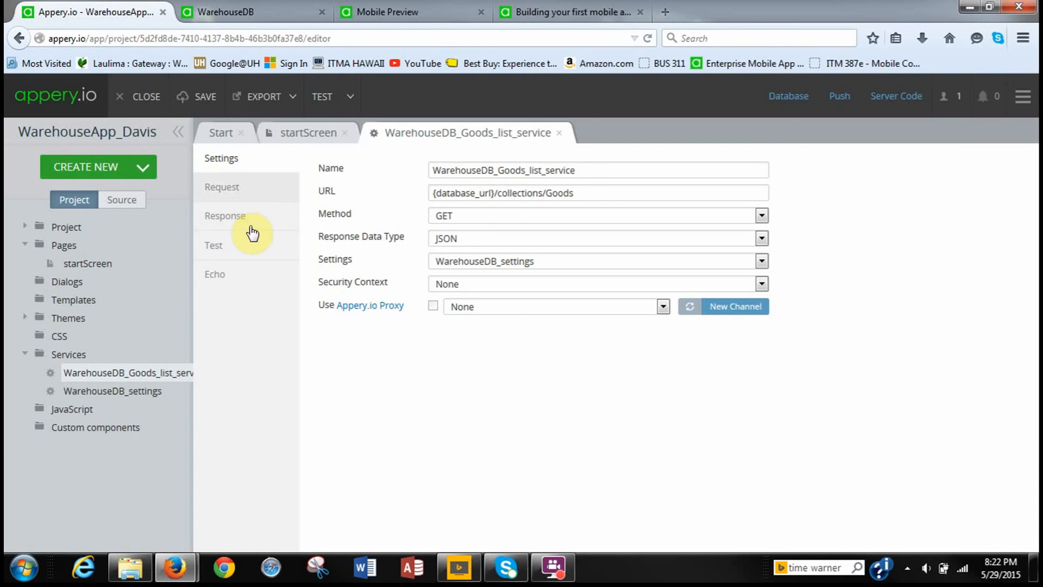
Test the Goods list service and review the JSON response records Coffee, Tea and Cold drink.
click(248, 255)
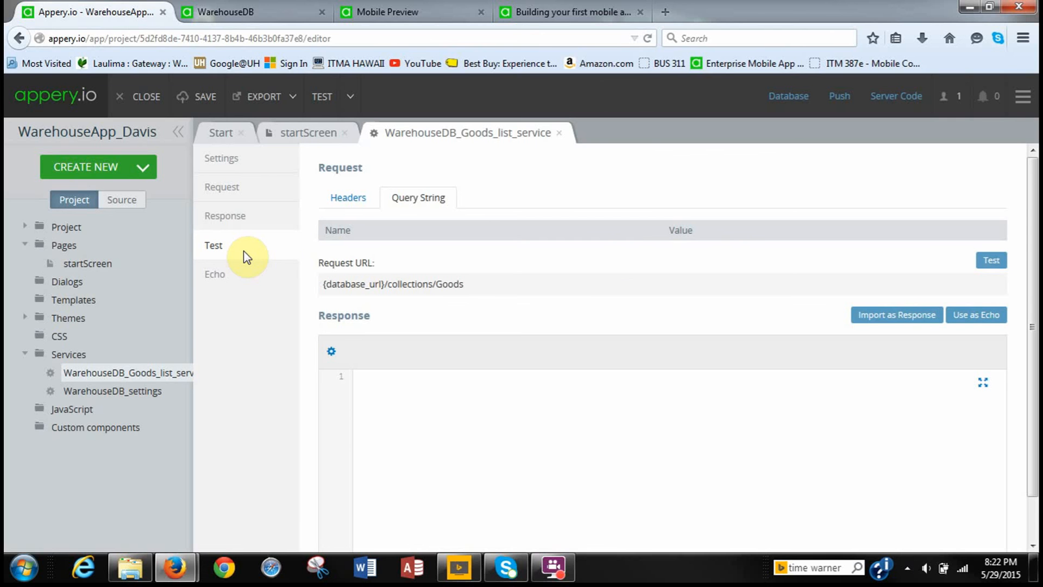
click(990, 260)
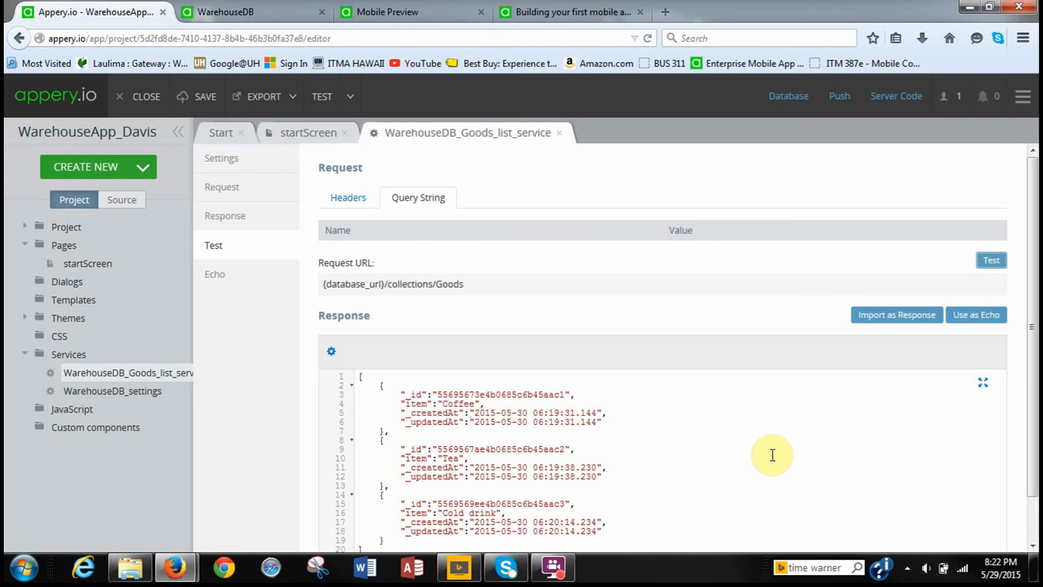
scroll(769, 466, down, 1)
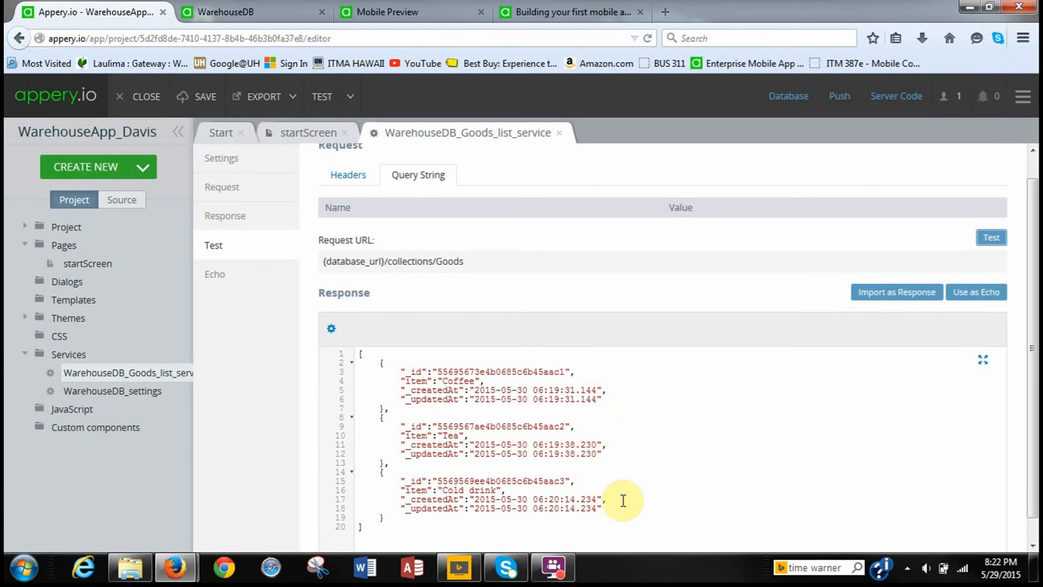
scroll(660, 495, down, 1)
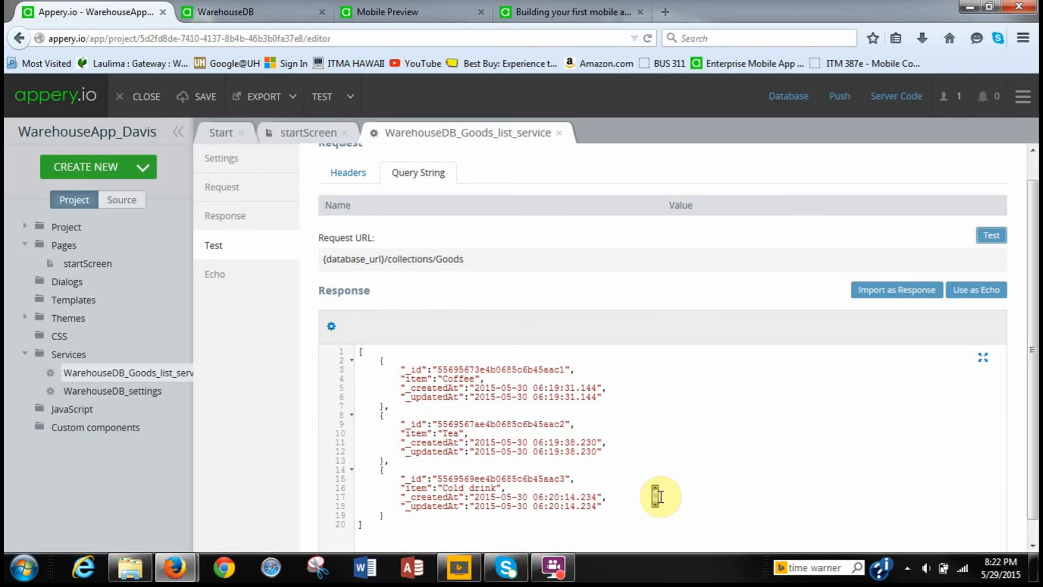
scroll(660, 496, down, 1)
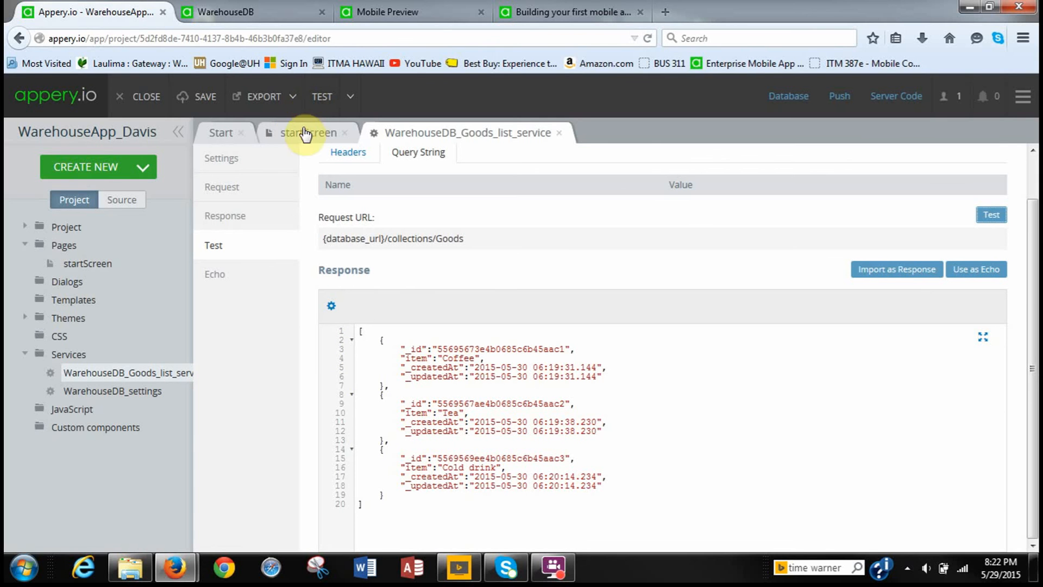
On startScreen's DATA panel, add WarehouseDB_Goods_list_service as a Service datasource.
click(278, 136)
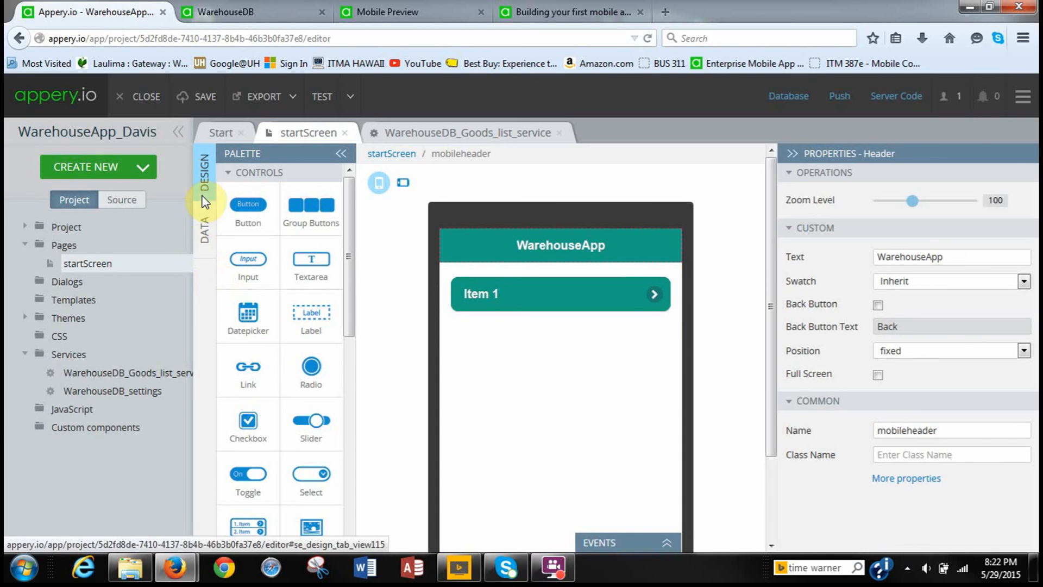
click(204, 254)
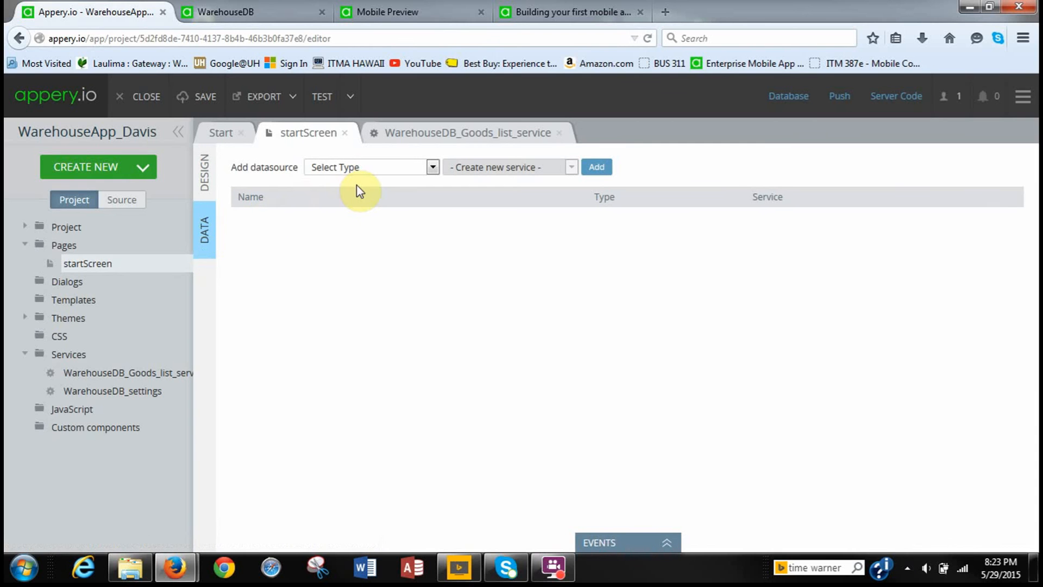
click(433, 168)
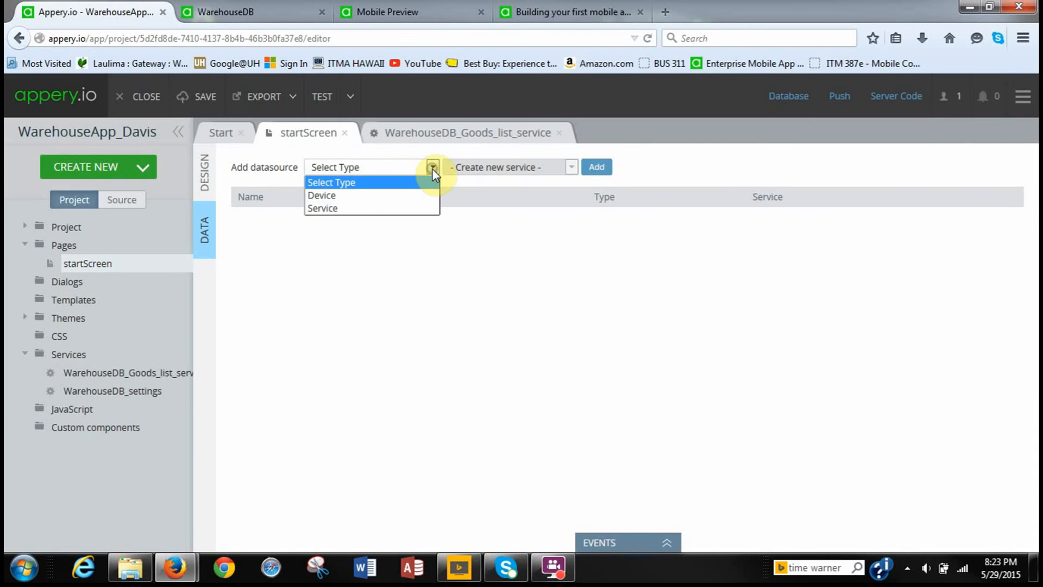
click(408, 213)
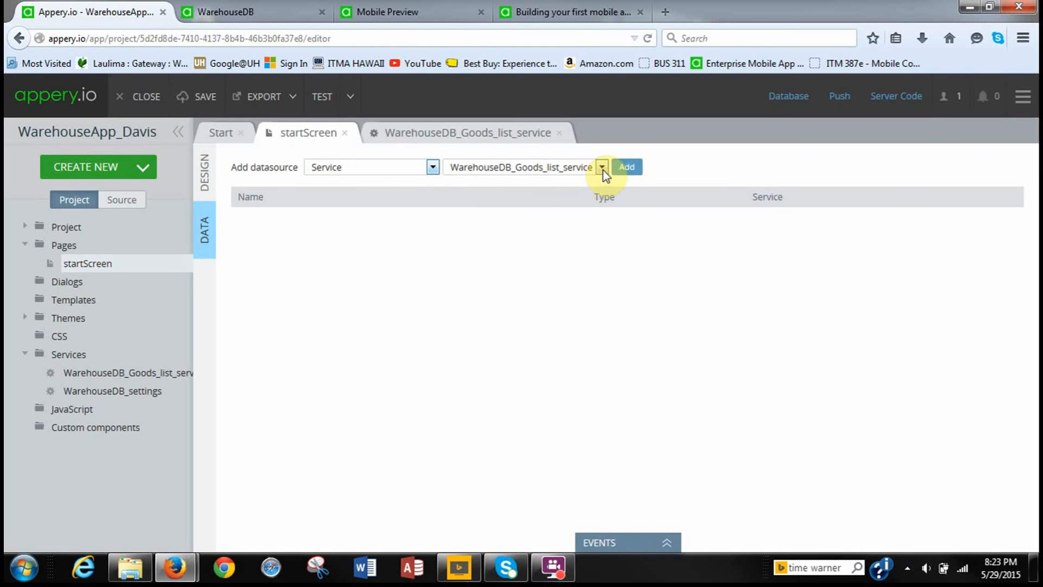
click(639, 169)
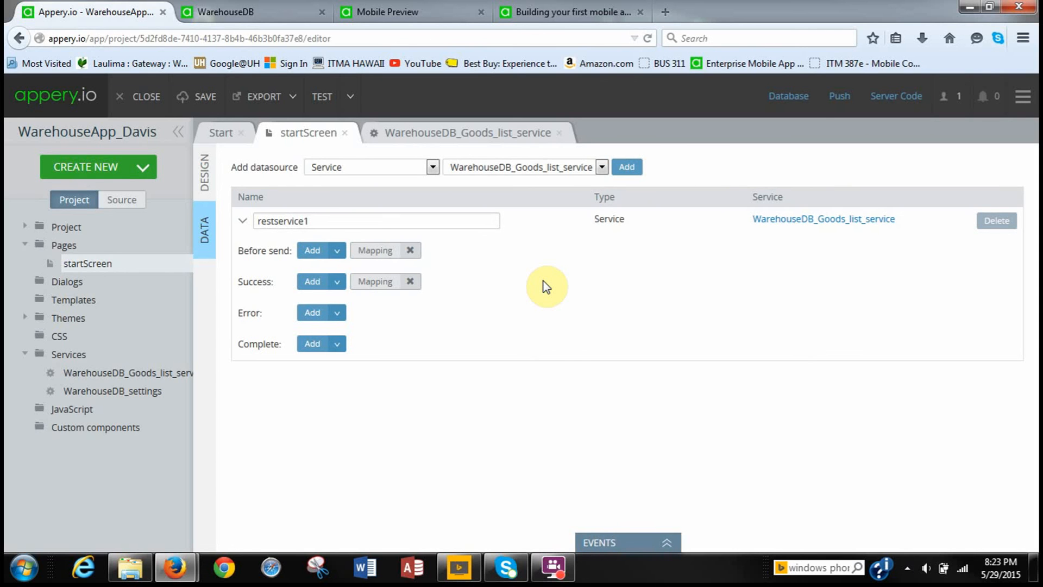
In restservice1's Success mapping, link $[i] to mobilelistitem_3 and item to its Text.
click(380, 283)
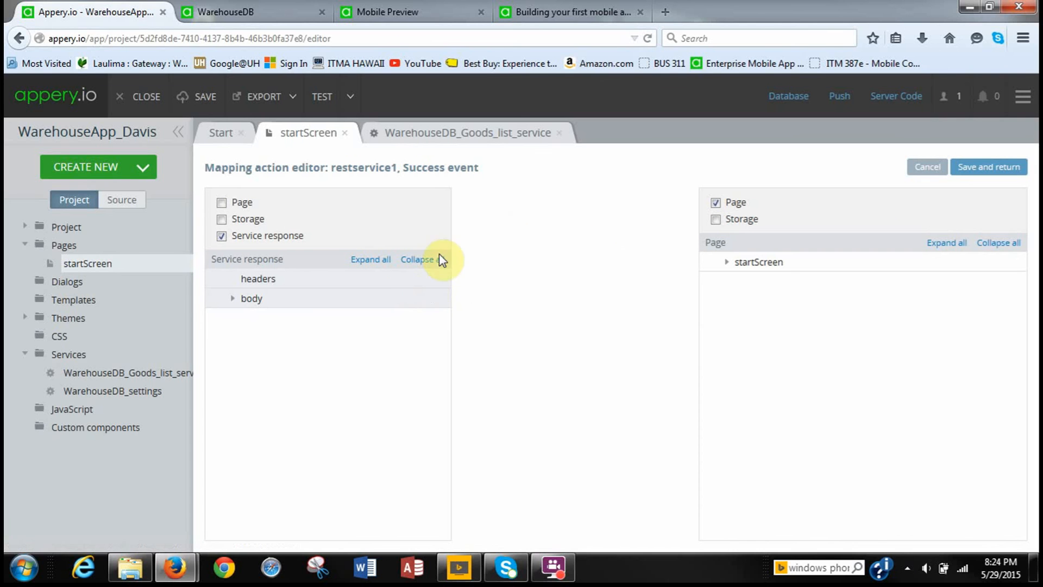
click(371, 259)
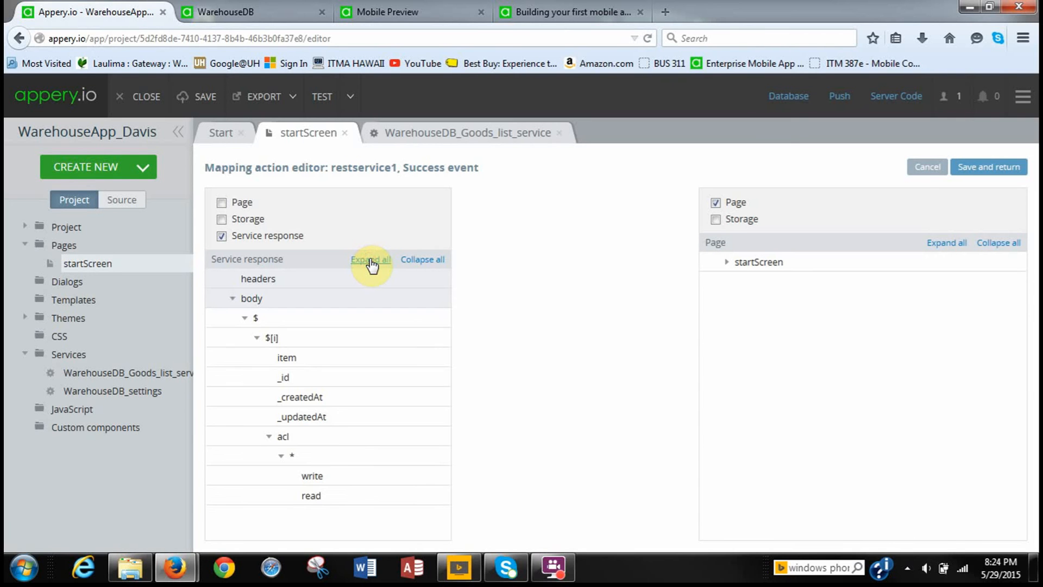
click(946, 245)
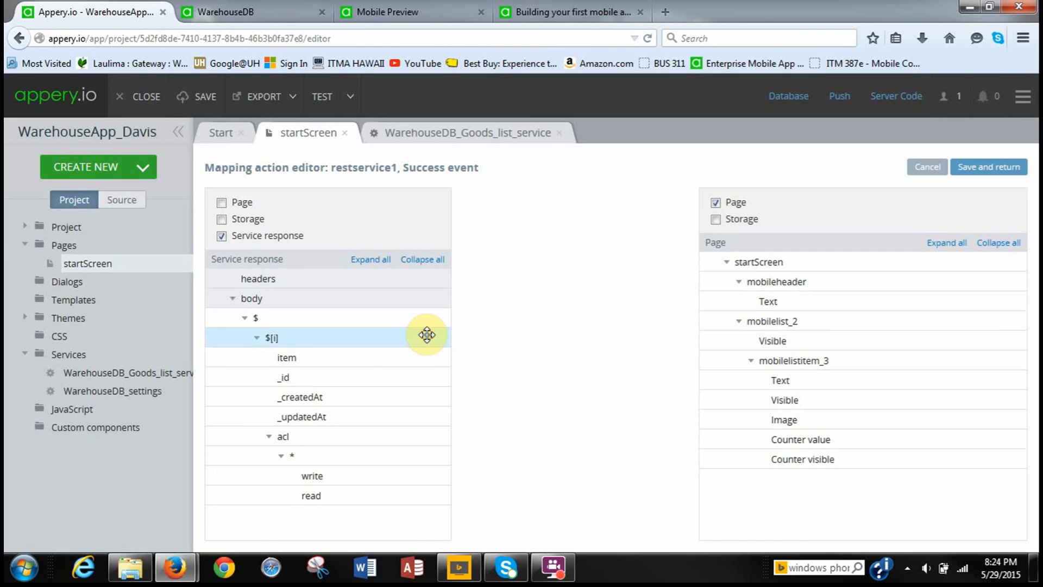
drag(427, 335, 625, 358)
drag(665, 354, 714, 357)
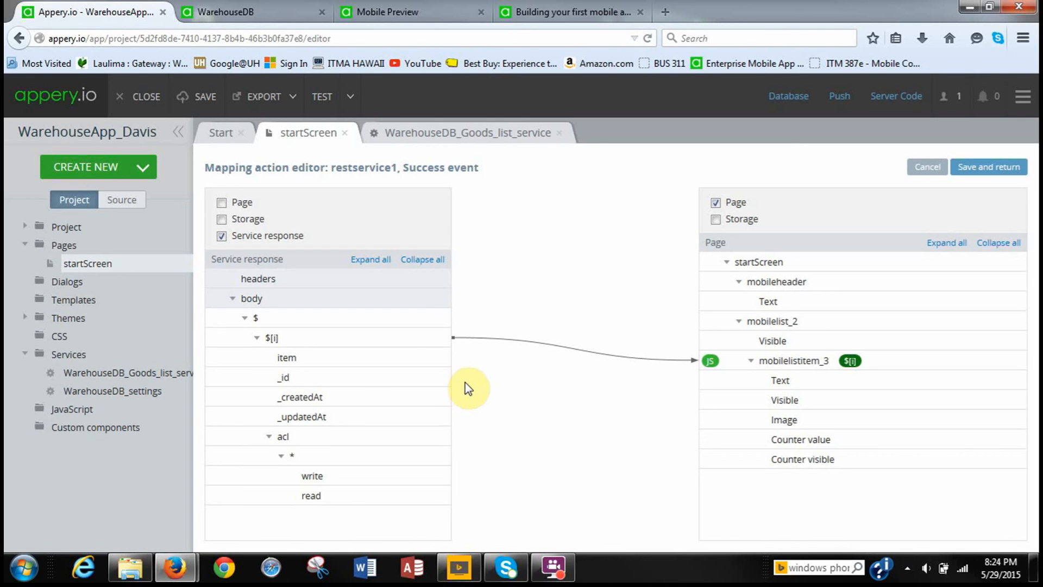
drag(407, 359, 725, 373)
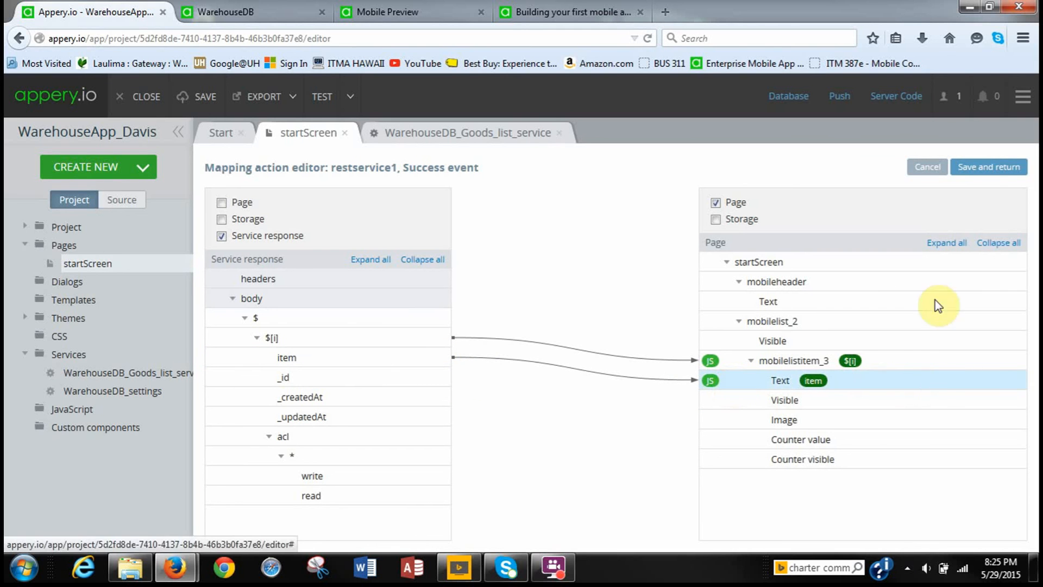
Save the mapping, collapse the EVENTS panel and return to startScreen's Design view.
click(980, 173)
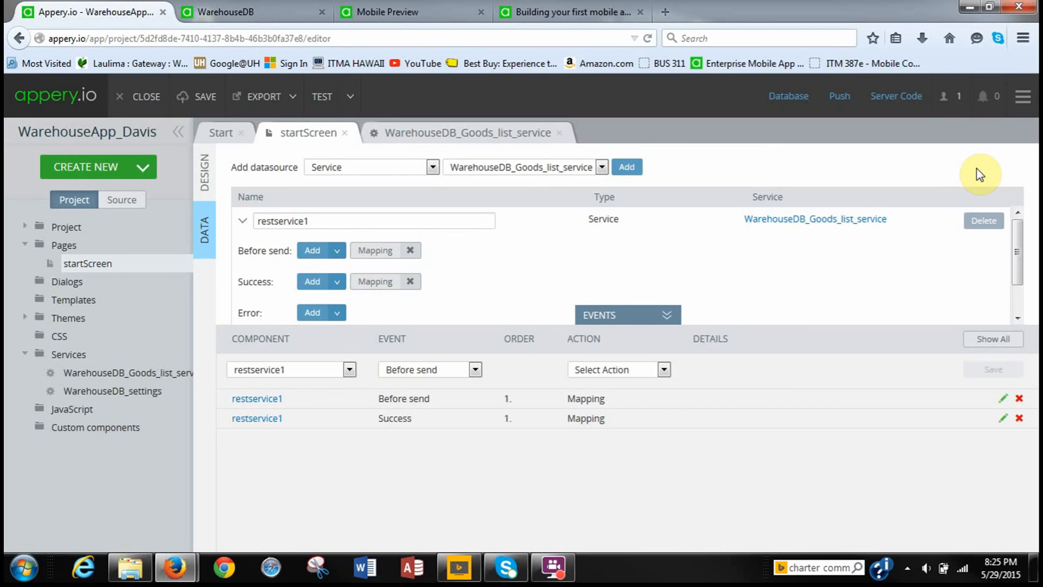
click(670, 319)
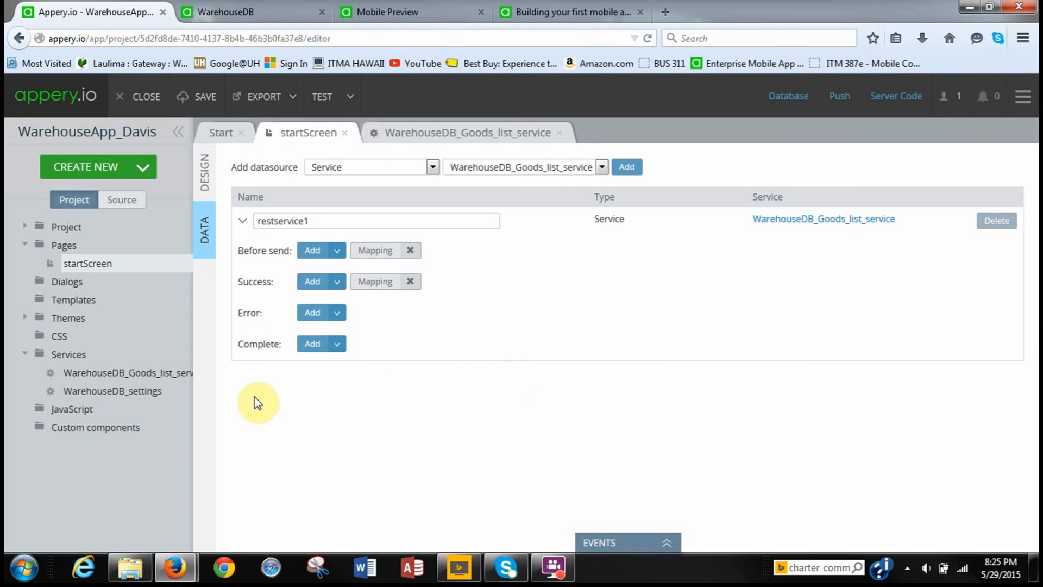
click(204, 179)
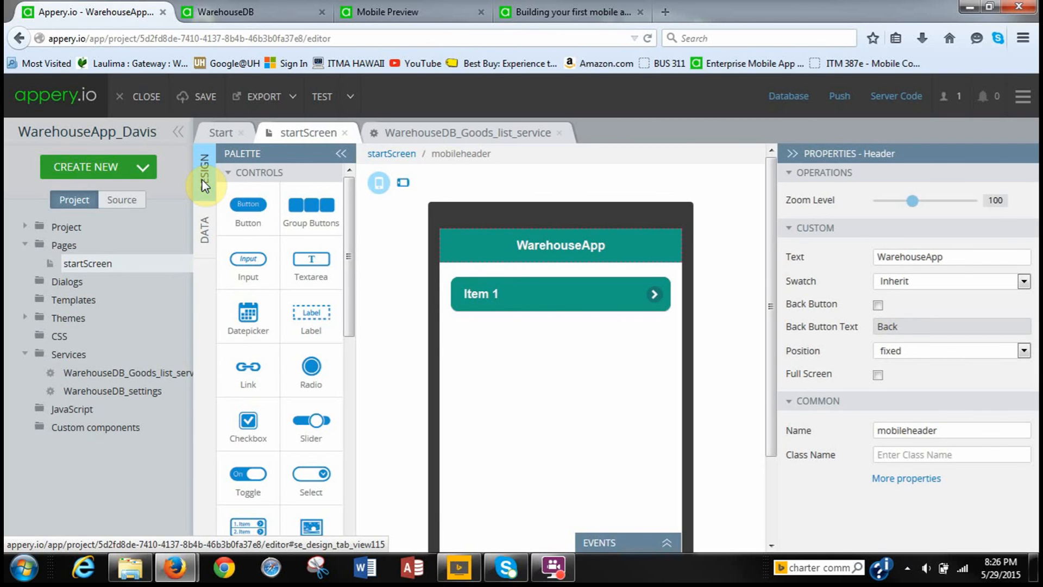
Select the startScreen page and bring up its events panel.
click(380, 154)
click(383, 156)
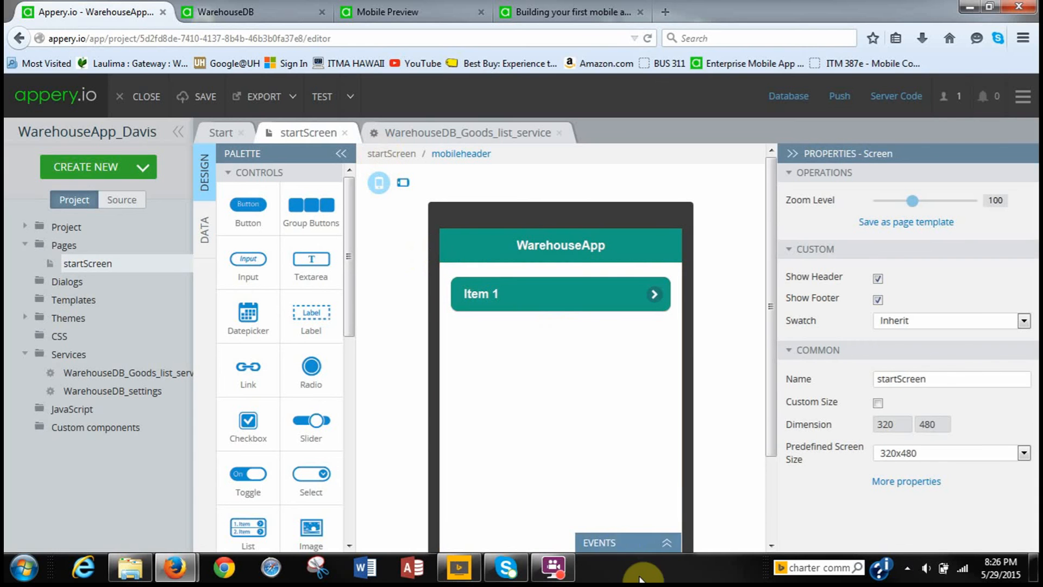
click(665, 543)
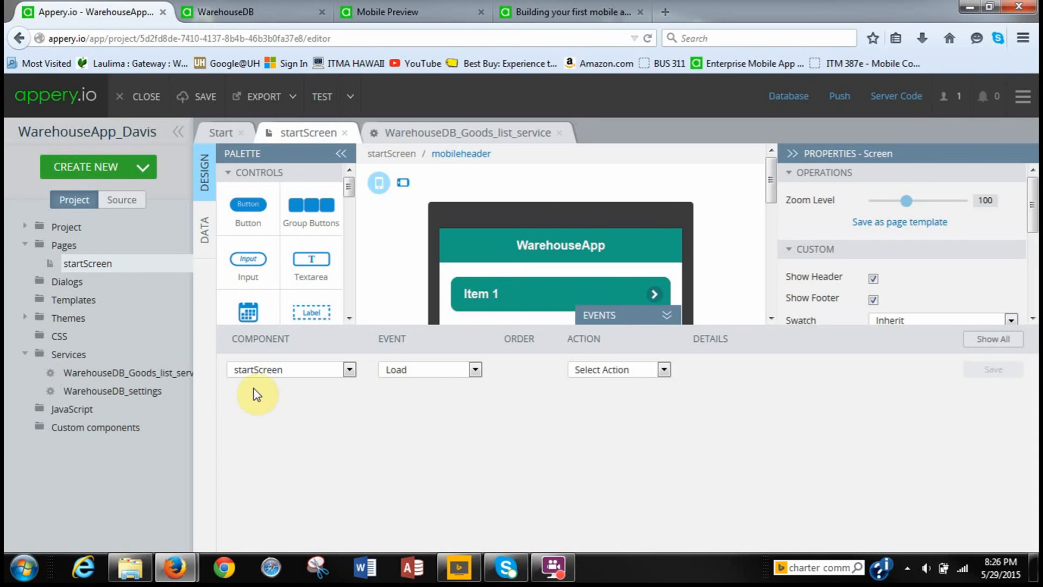
Add and save a Page show event that invokes the restservice1 datasource.
click(475, 371)
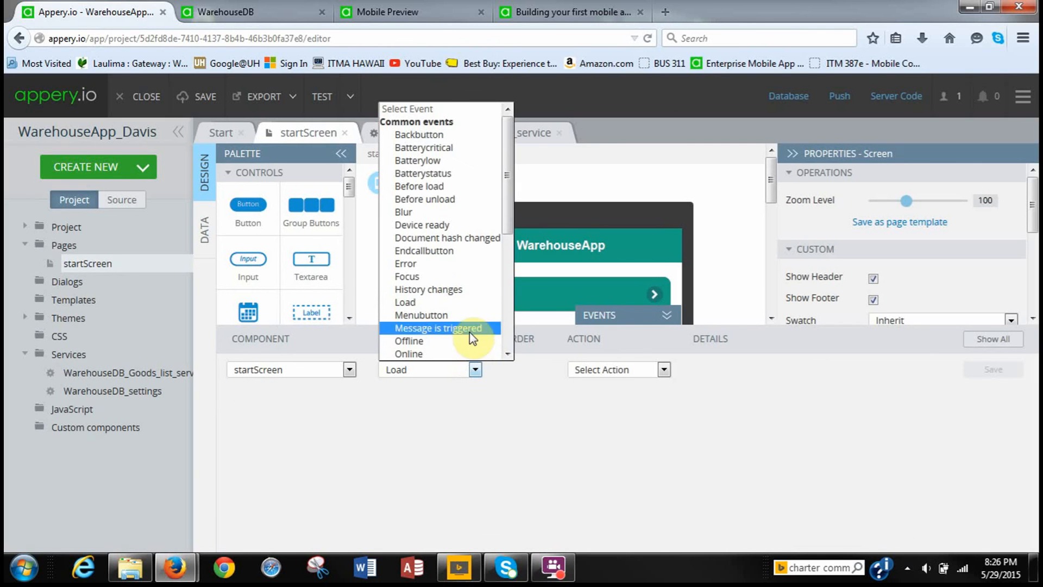
scroll(448, 286, down, 3)
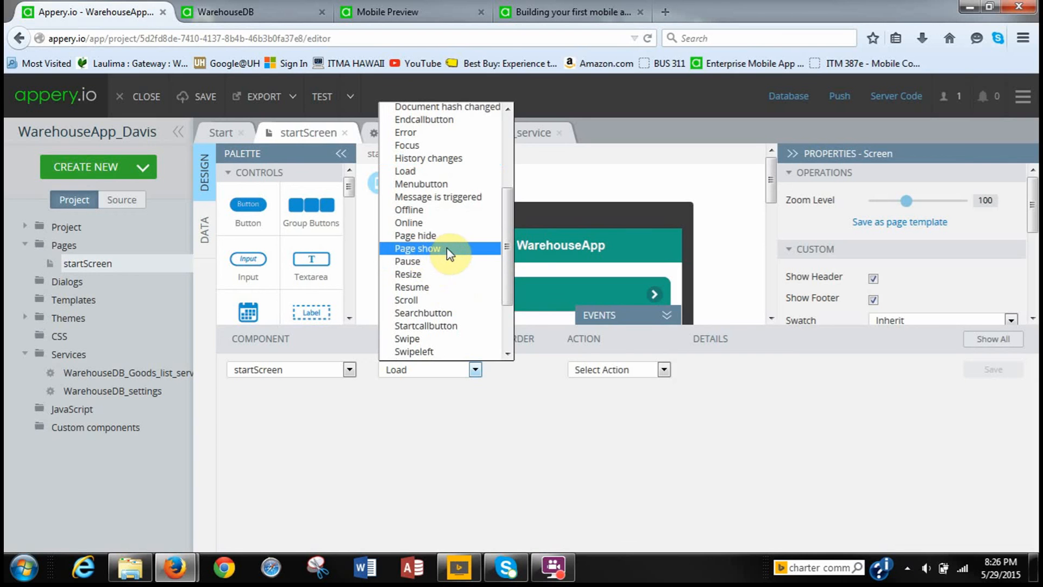
click(467, 250)
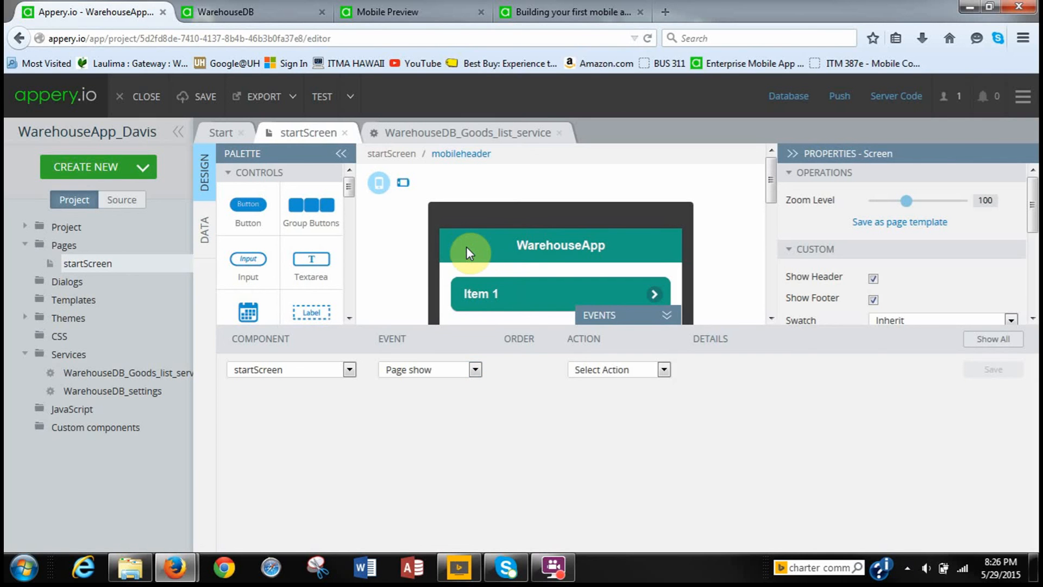
click(661, 371)
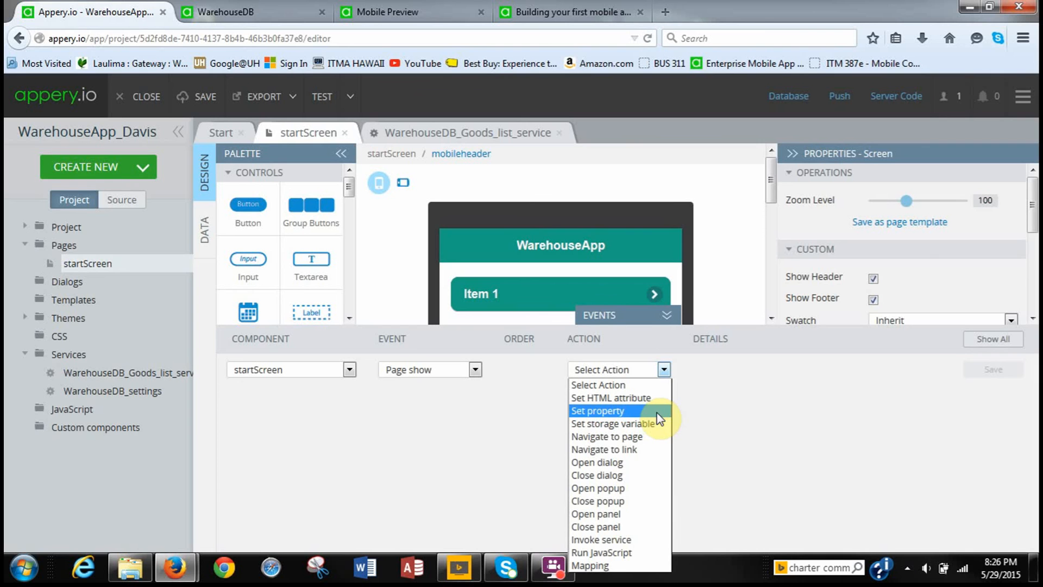
click(633, 539)
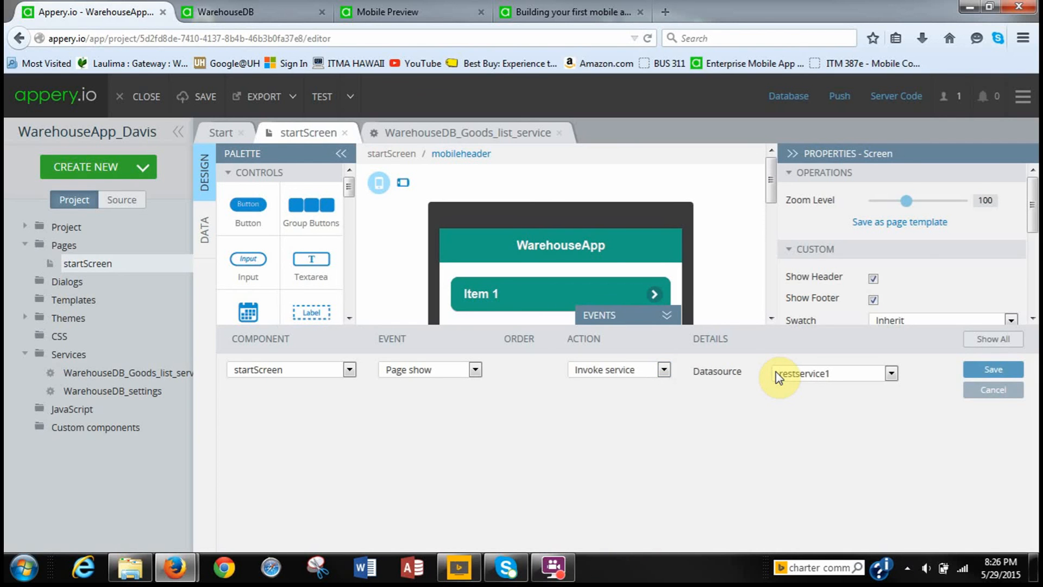
click(891, 374)
click(904, 370)
click(989, 370)
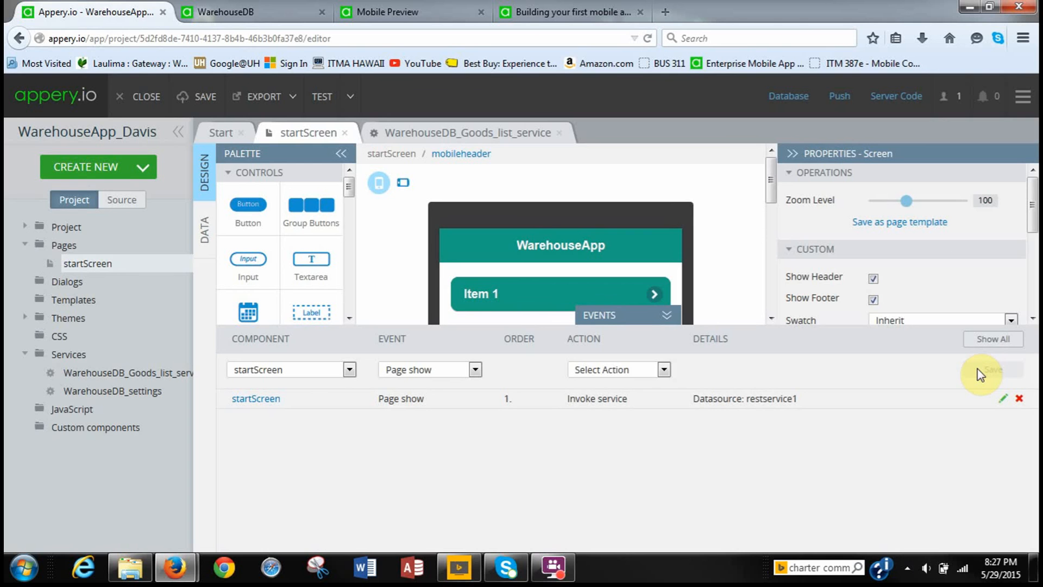
click(666, 316)
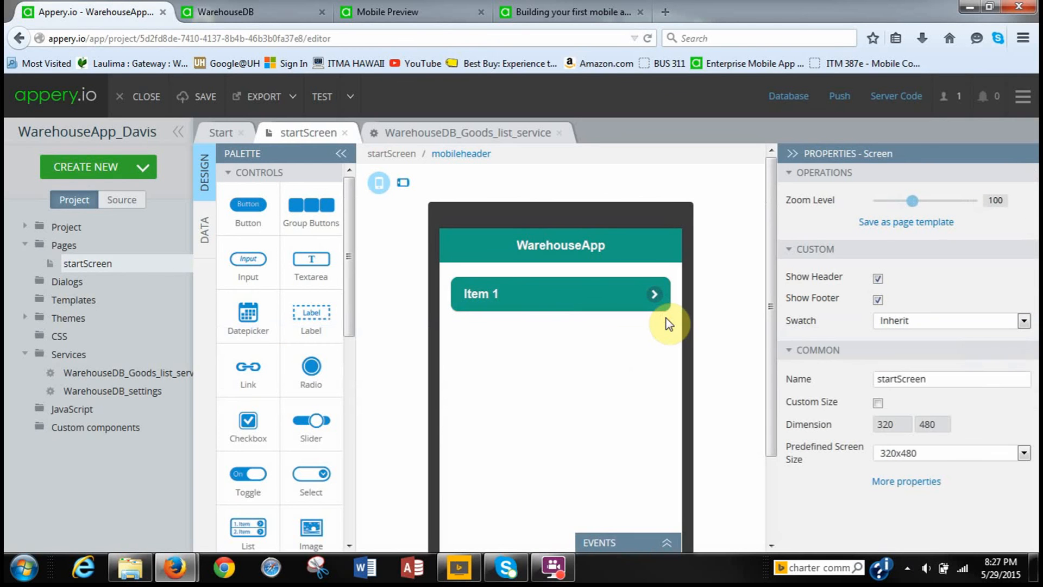
Test the app and view the Mobile Preview listing Coffee, Tea and Cold drink.
click(323, 96)
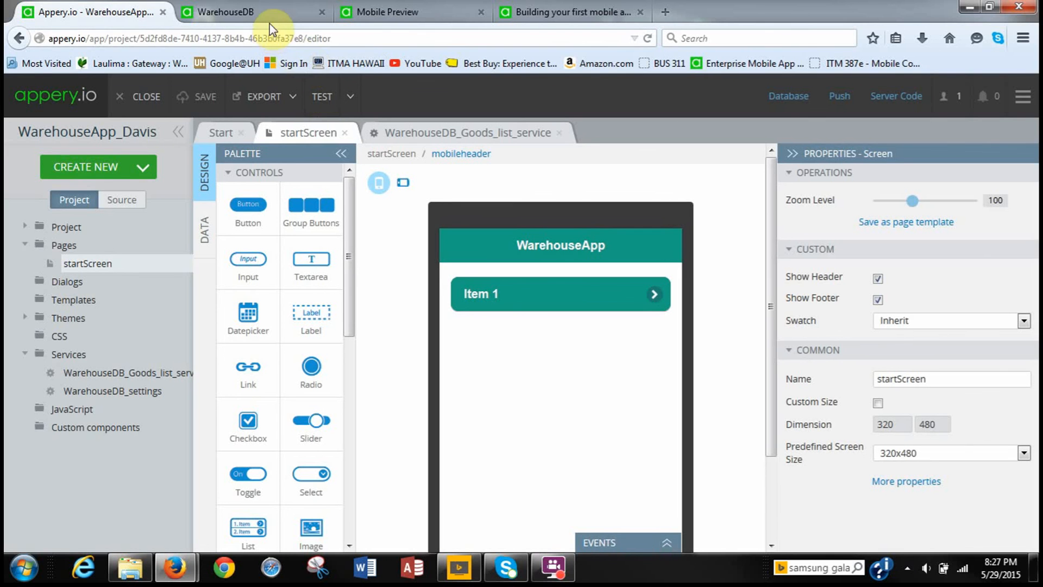
click(391, 15)
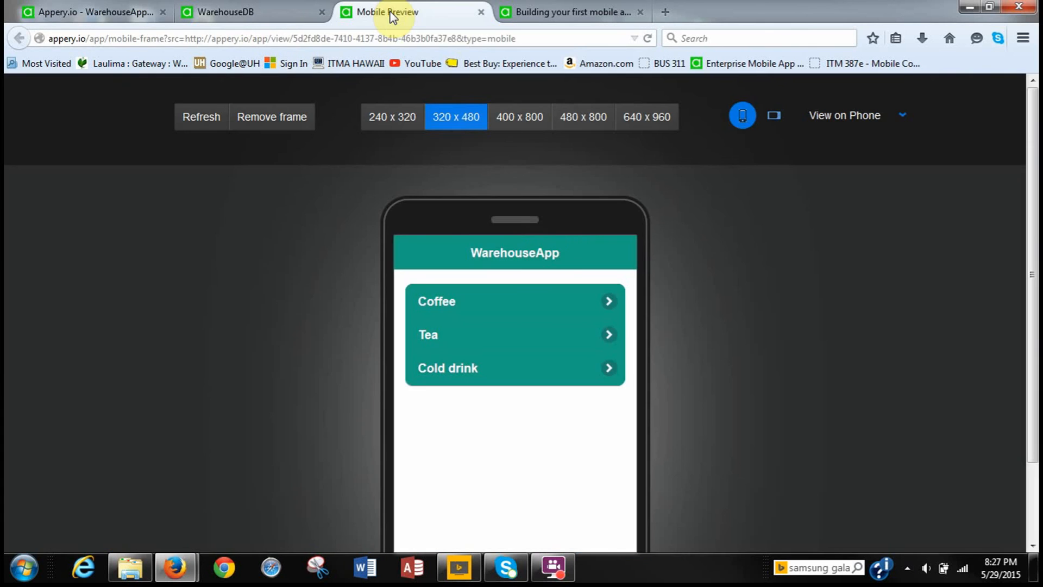